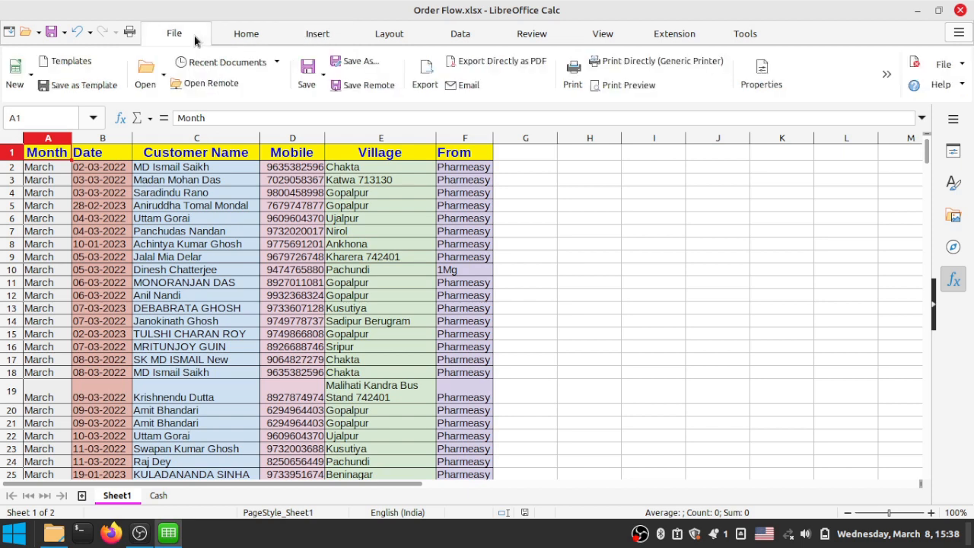
Step: Bring up the commands for inserting objects into the spreadsheet
click(255, 36)
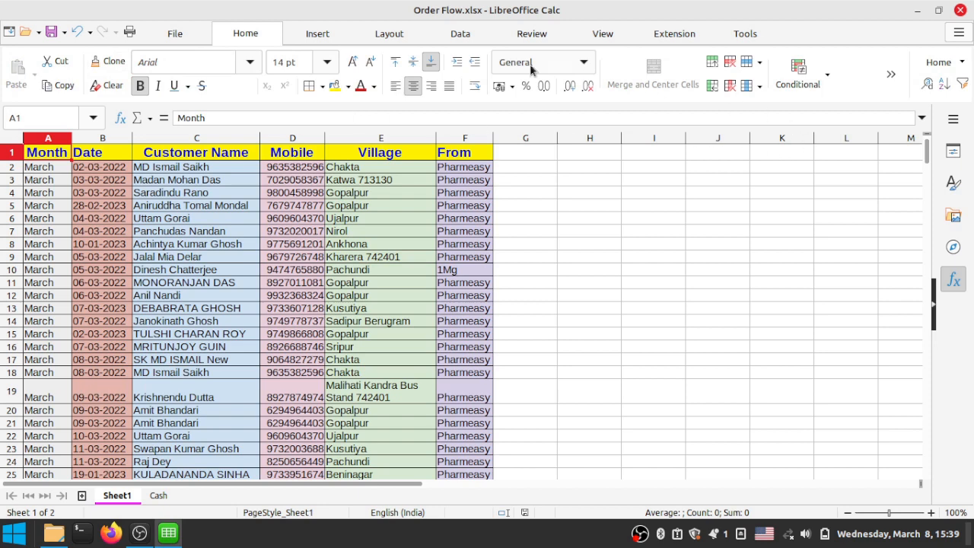
click(310, 43)
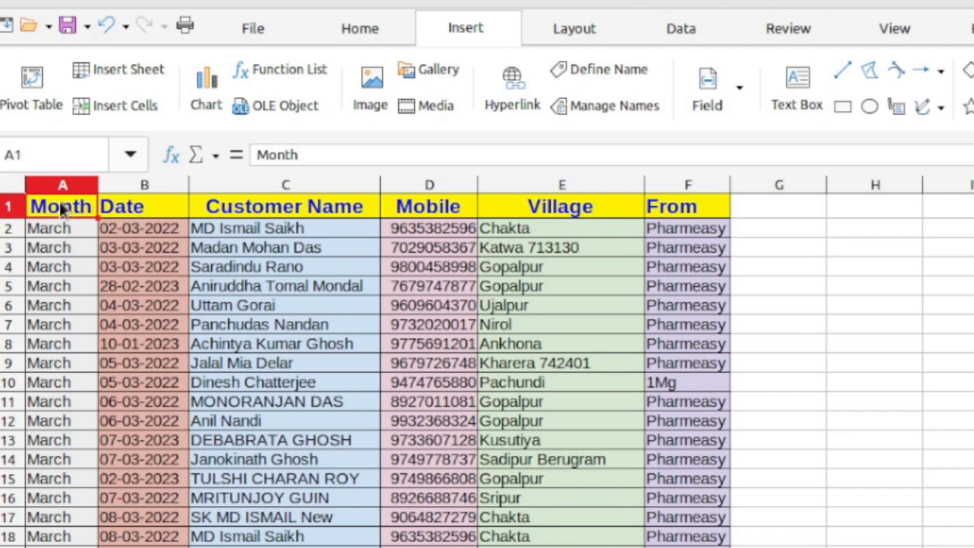
drag(64, 212, 685, 546)
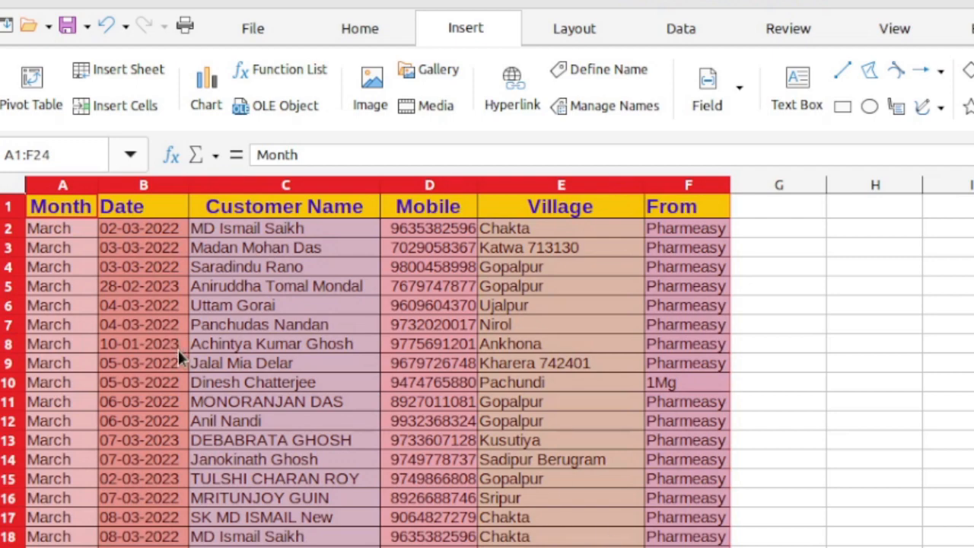
scroll(438, 480, down, 10)
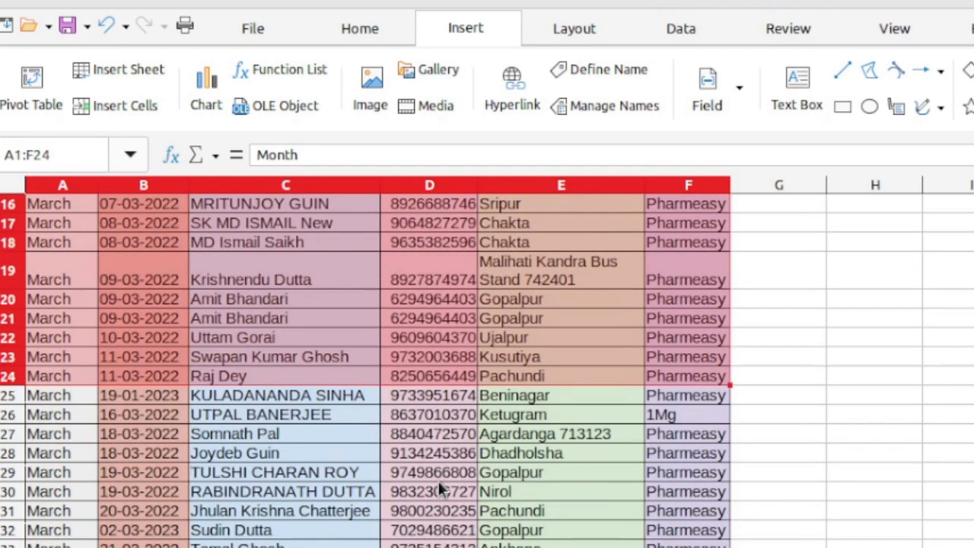
scroll(437, 480, up, 10)
click(462, 347)
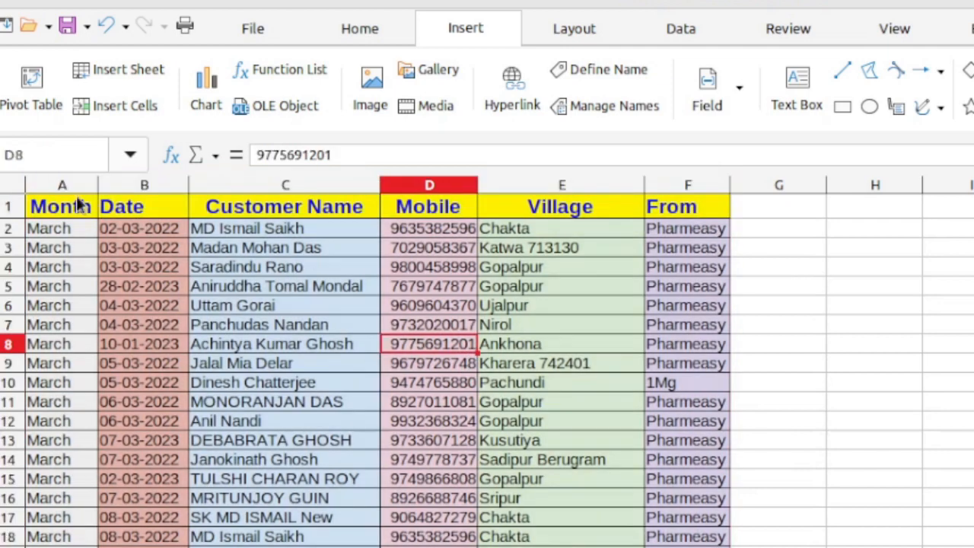
Step: Select the order data in A1:F91 and start a pivot table using the current selection as its source
drag(49, 209, 647, 547)
scroll(583, 528, up, 20)
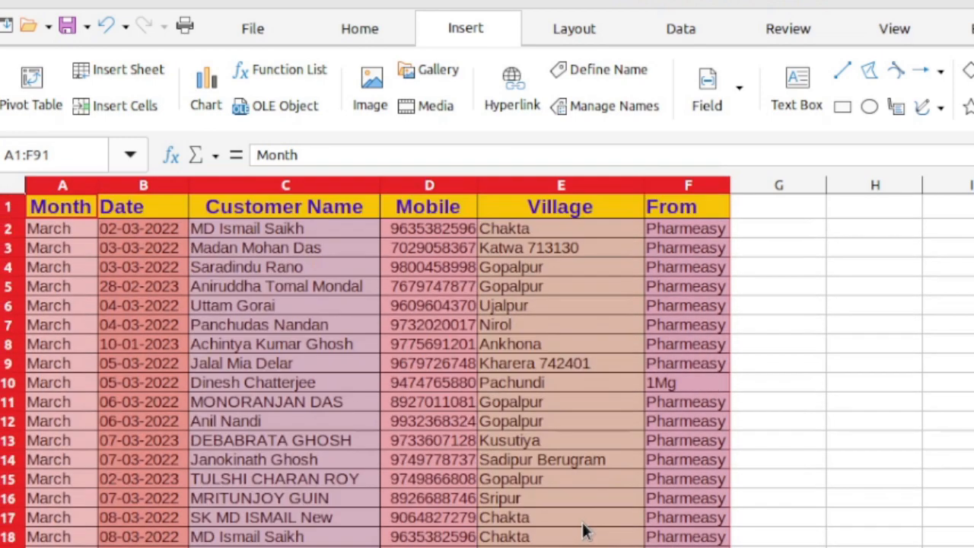
click(25, 89)
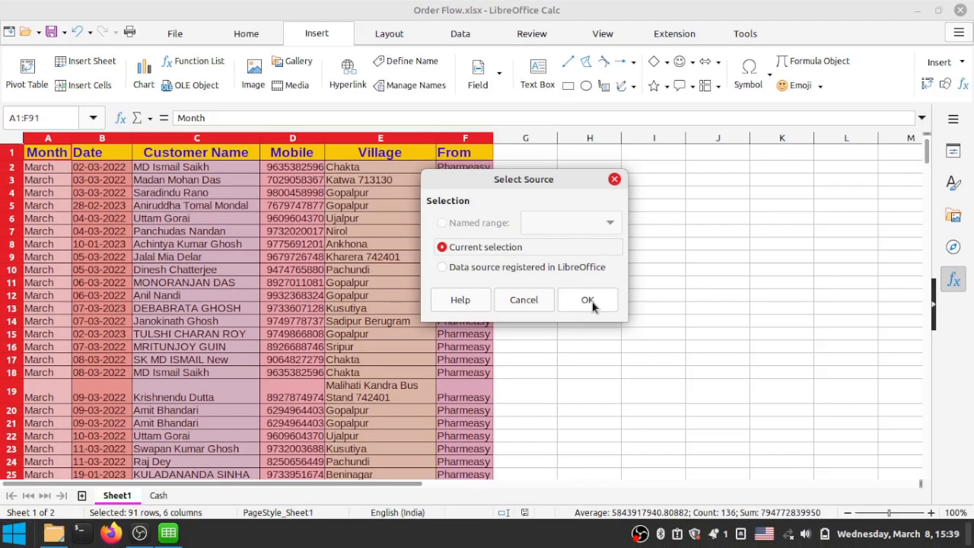
click(588, 301)
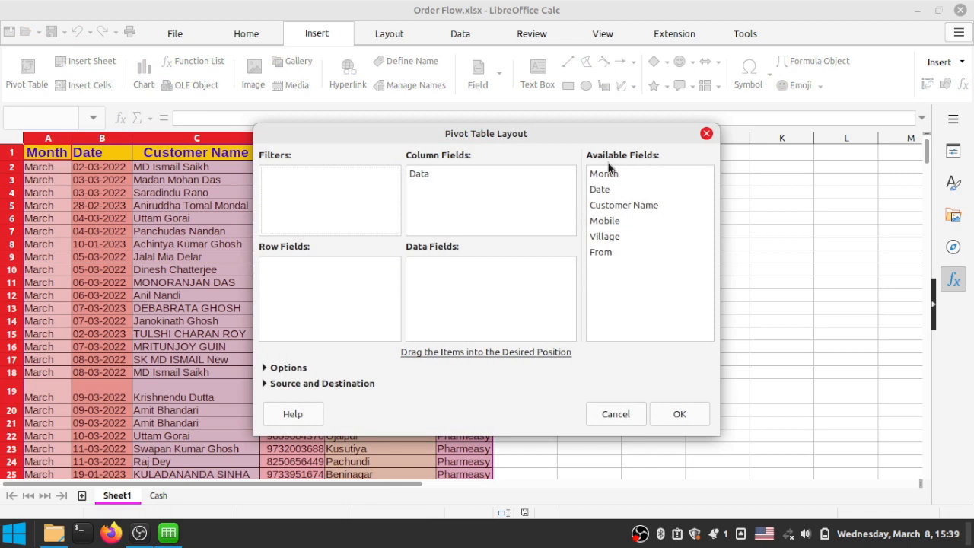
Step: Create the pivot table with Village as the filter and Customer Name and Mobile as the row fields
click(609, 239)
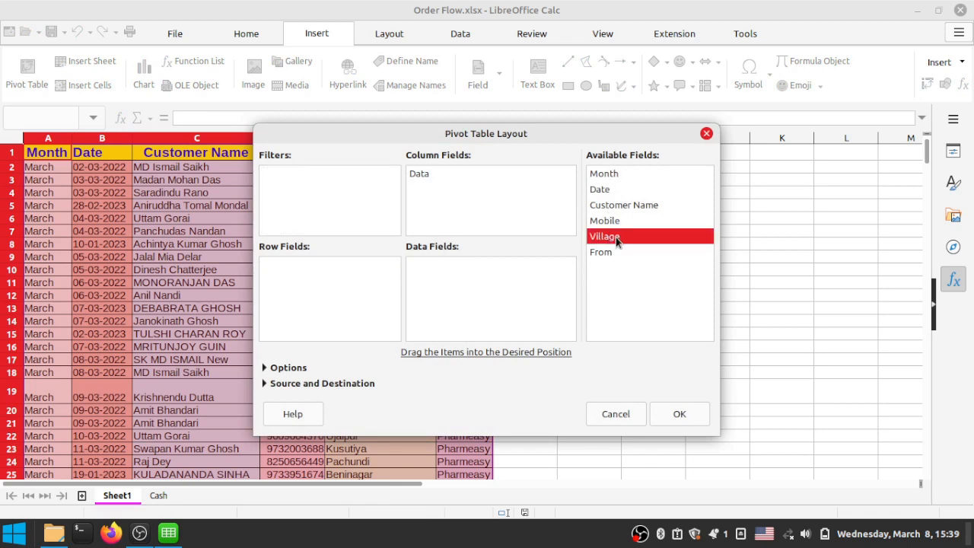
click(620, 207)
click(613, 225)
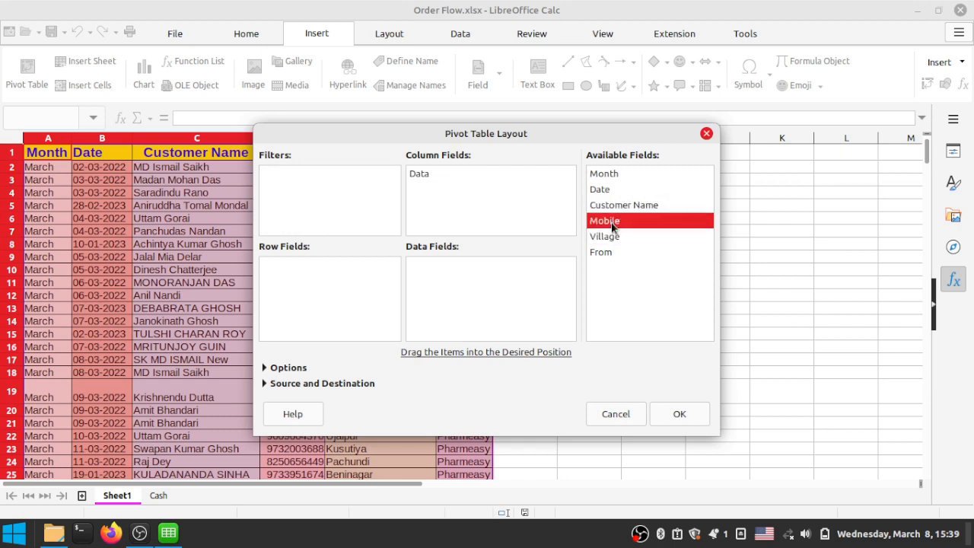
click(614, 242)
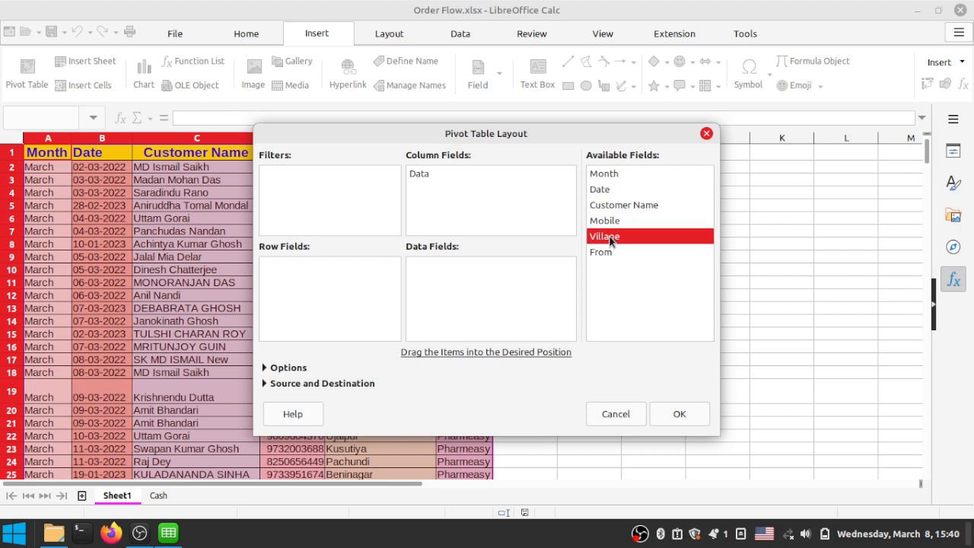
drag(635, 242, 304, 180)
click(615, 209)
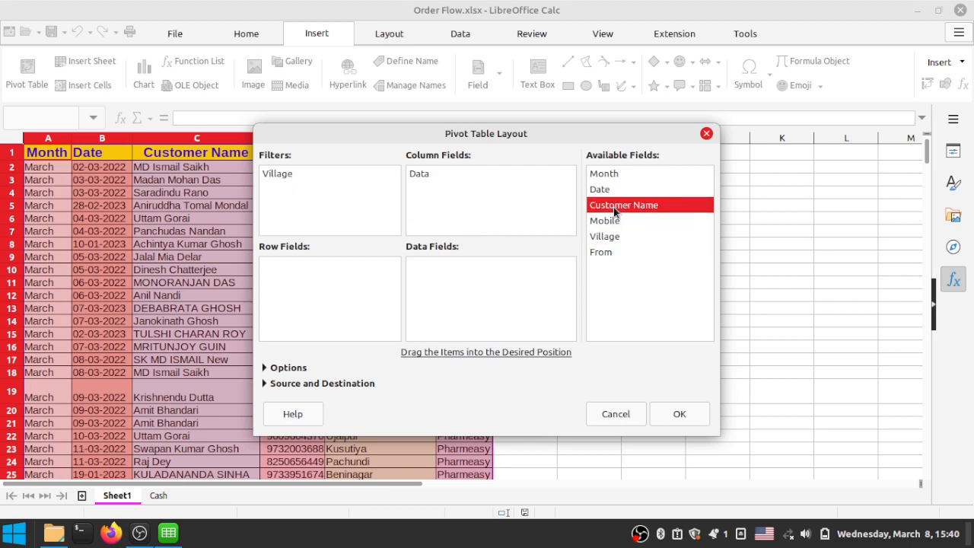
drag(615, 210, 284, 279)
drag(611, 226, 286, 283)
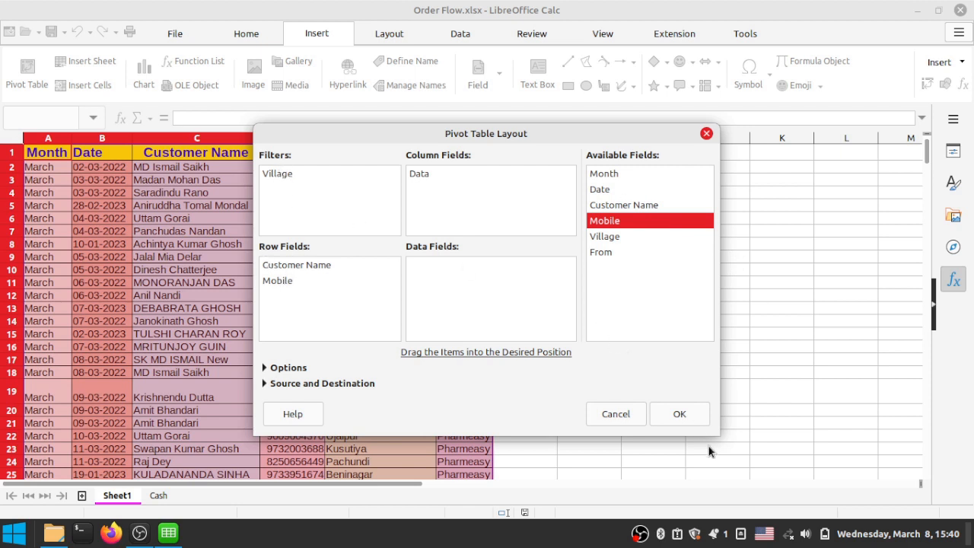
click(681, 414)
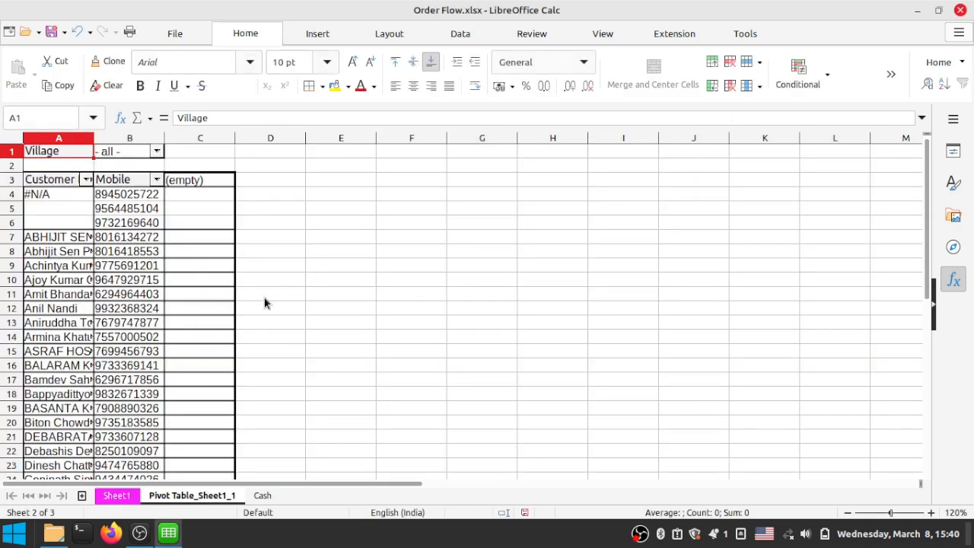
Step: Widen columns A and B of the pivot table sheet to fit the customer names and mobile numbers
drag(93, 137, 126, 137)
drag(197, 138, 239, 140)
drag(126, 138, 157, 137)
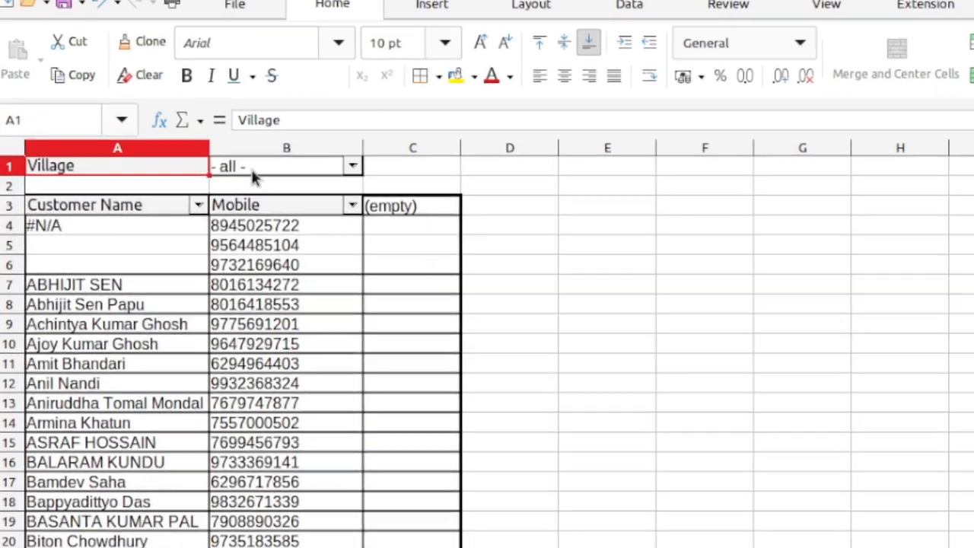
Step: Filter the pivot table by Village so that only Gopalpur is included
click(353, 165)
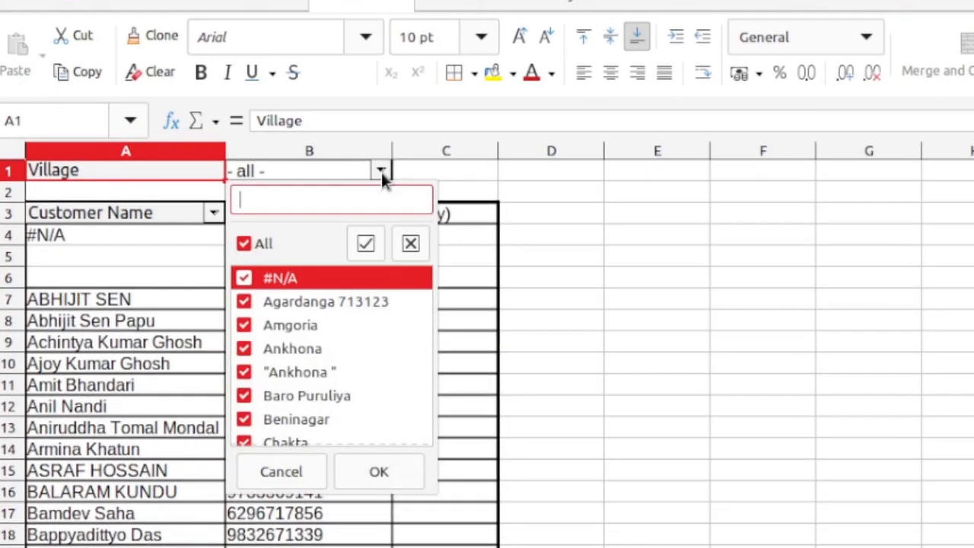
click(245, 244)
scroll(268, 348, down, 5)
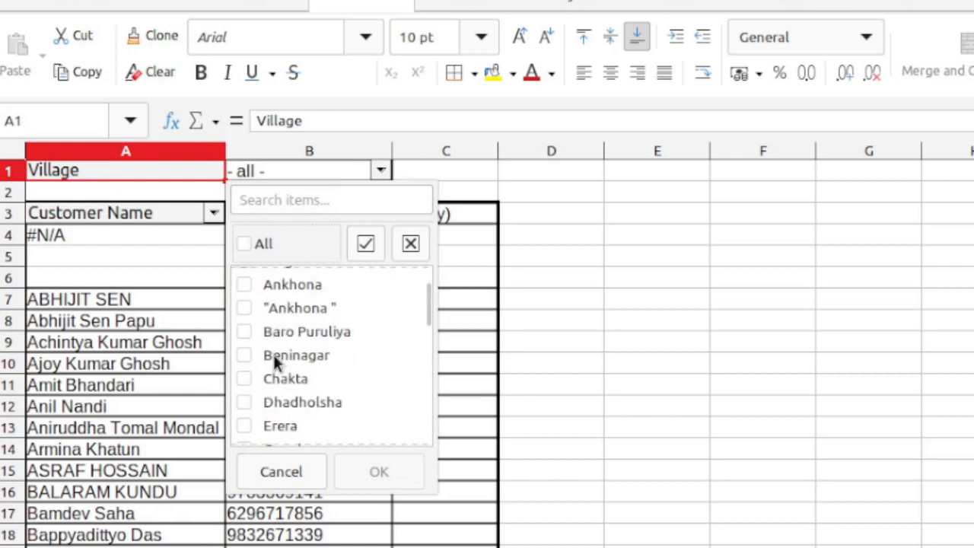
scroll(273, 353, down, 1)
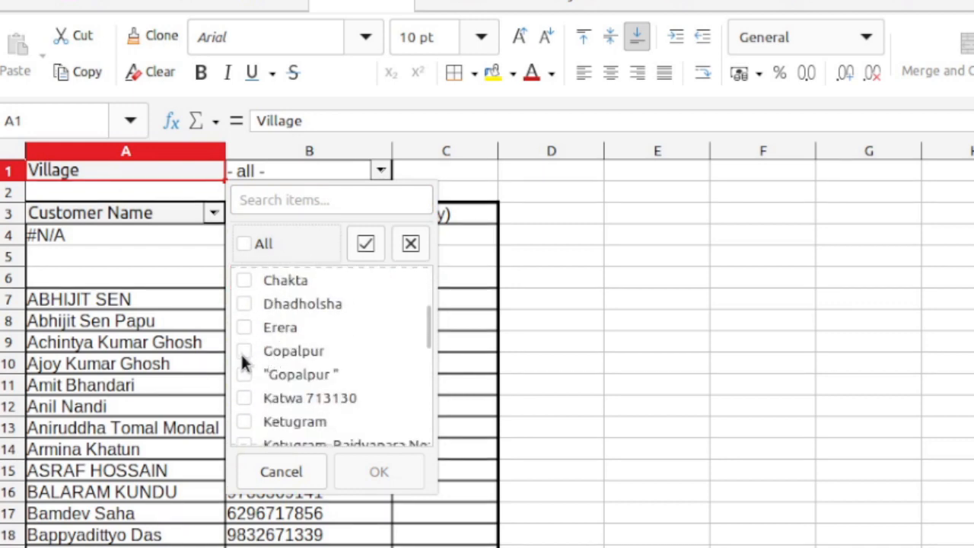
click(243, 351)
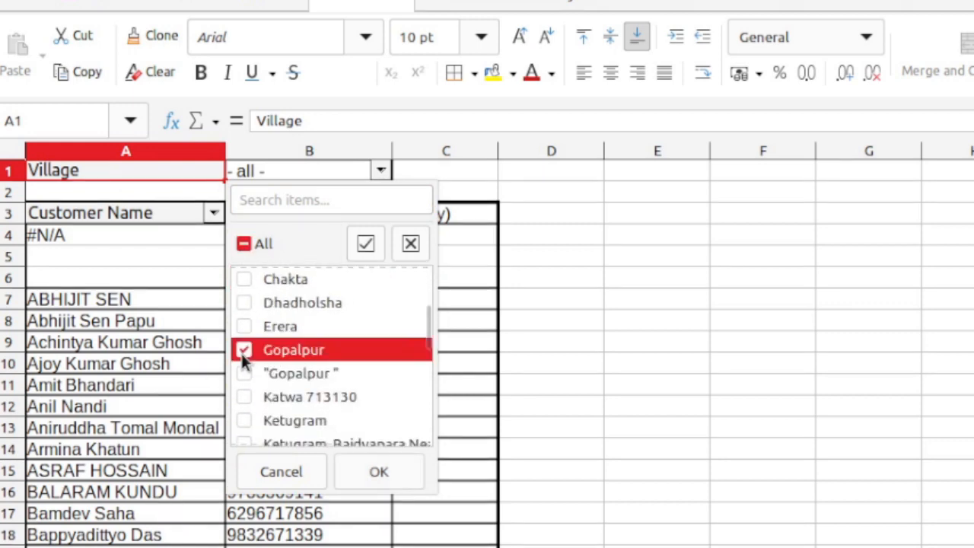
click(384, 470)
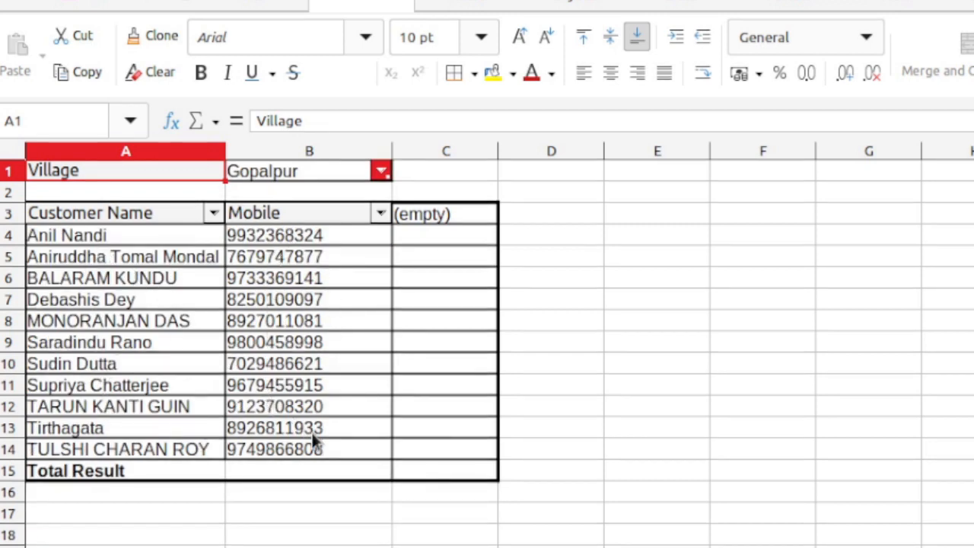
Step: Change the Village filter to include Ankhona, "Ankhona ", Baro Puruliya and Beninagar instead of Gopalpur
click(381, 171)
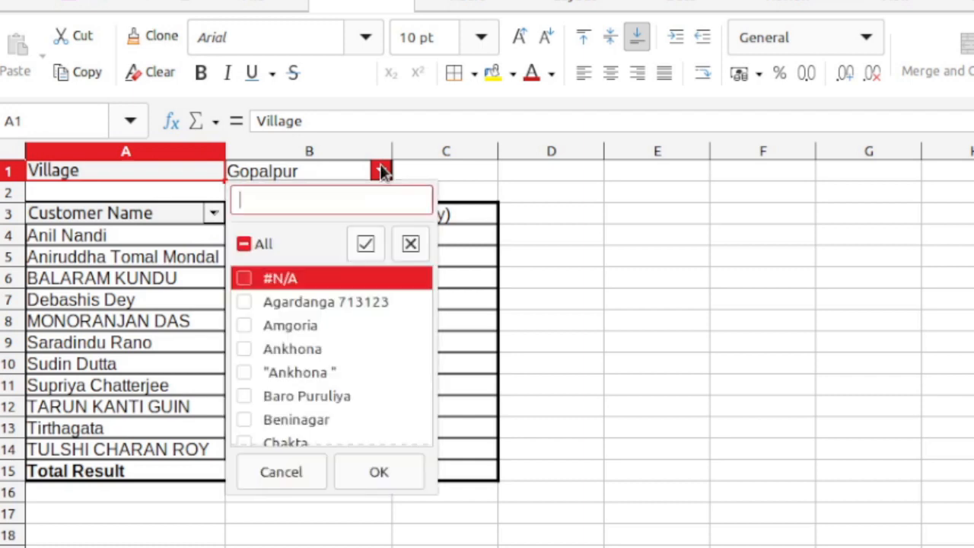
scroll(277, 365, down, 1)
scroll(276, 367, down, 1)
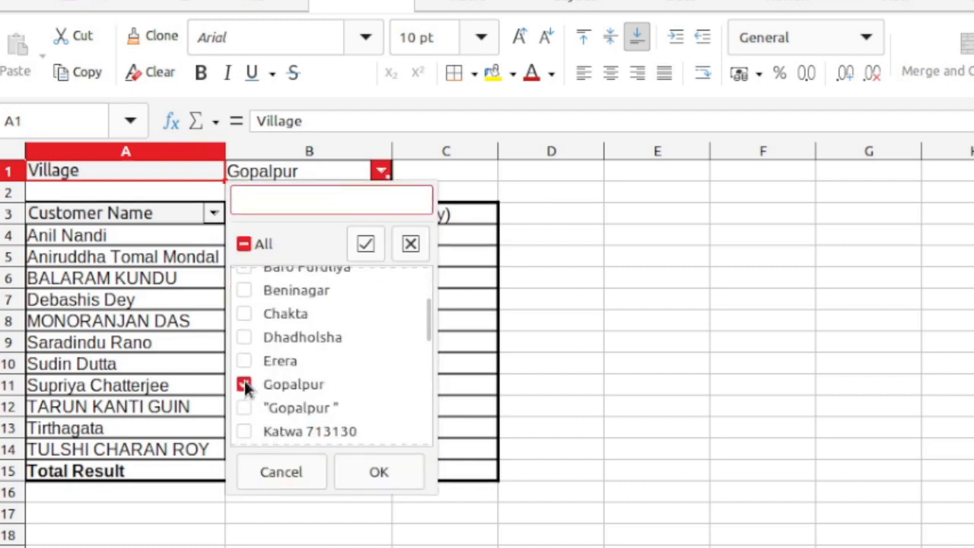
click(245, 384)
scroll(243, 350, up, 1)
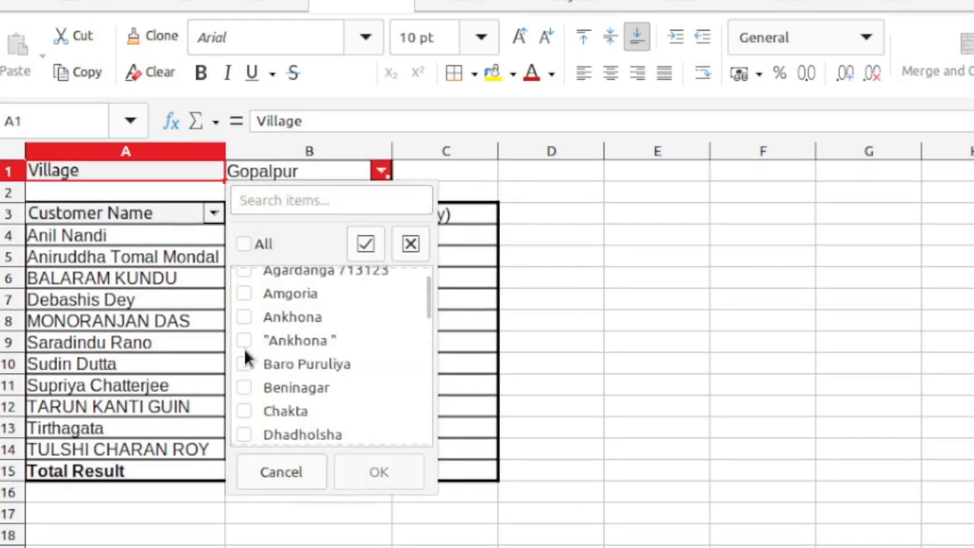
click(244, 318)
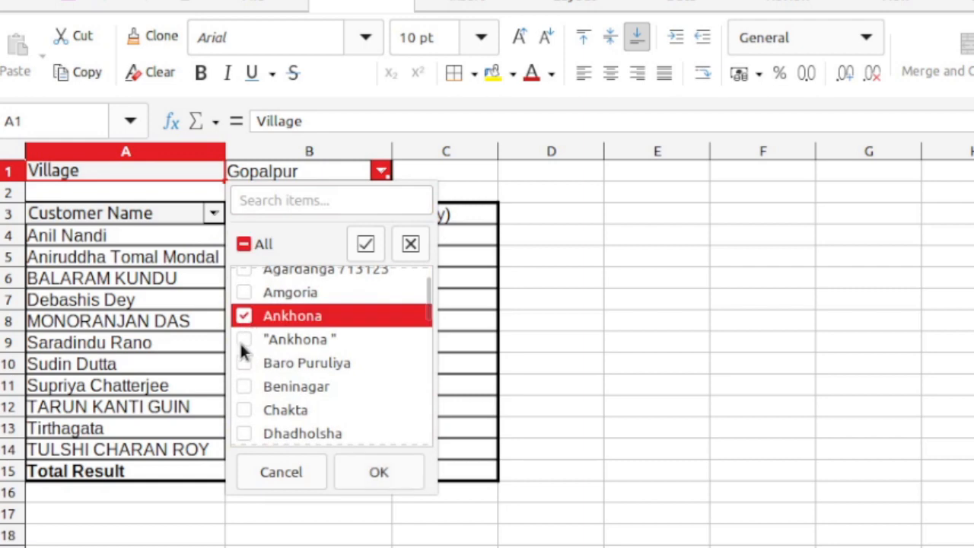
click(243, 340)
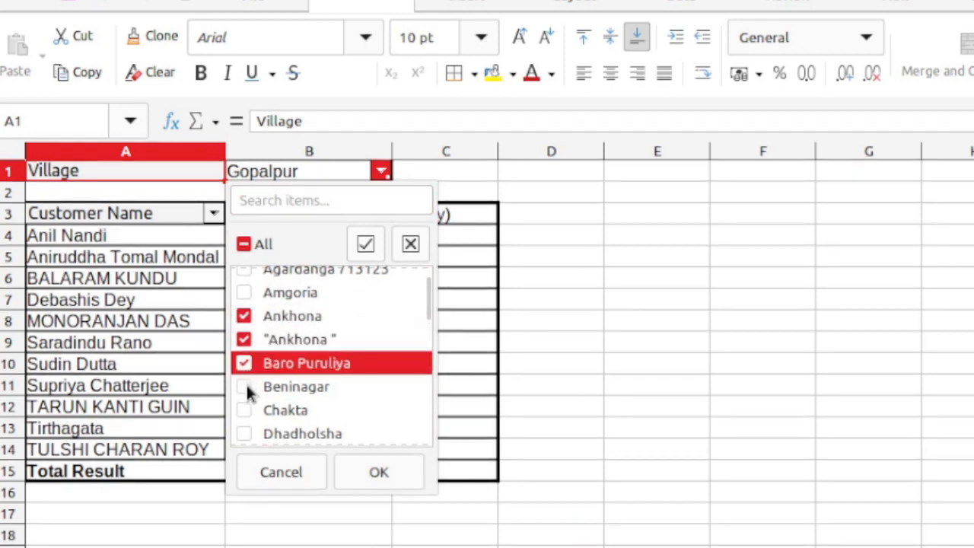
click(245, 385)
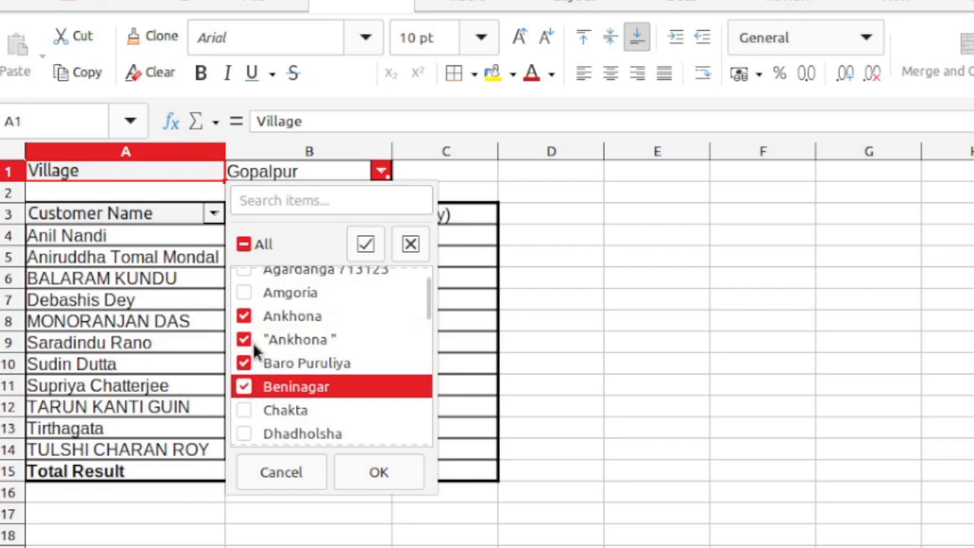
click(378, 472)
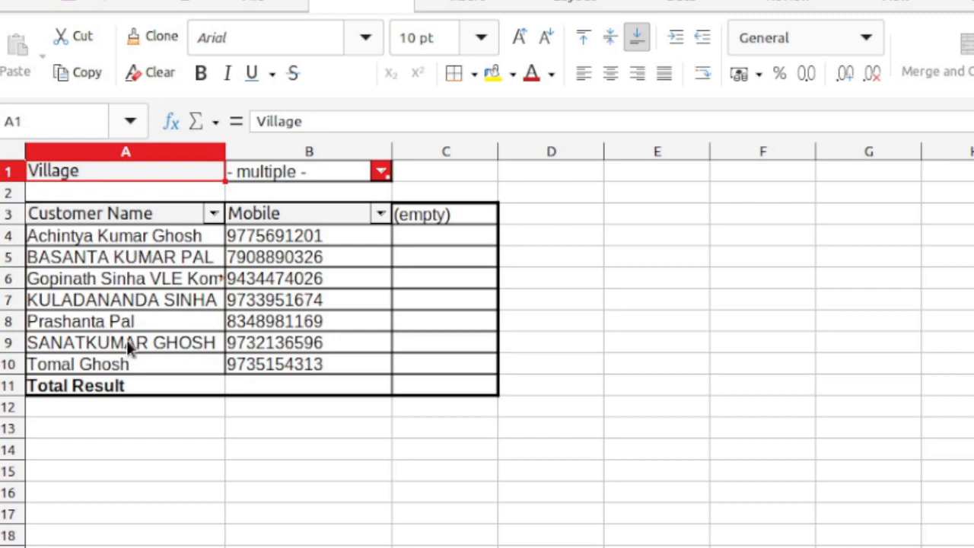
Step: Reset the pivot table's Village filter to include all villages
click(378, 172)
scroll(261, 334, down, 3)
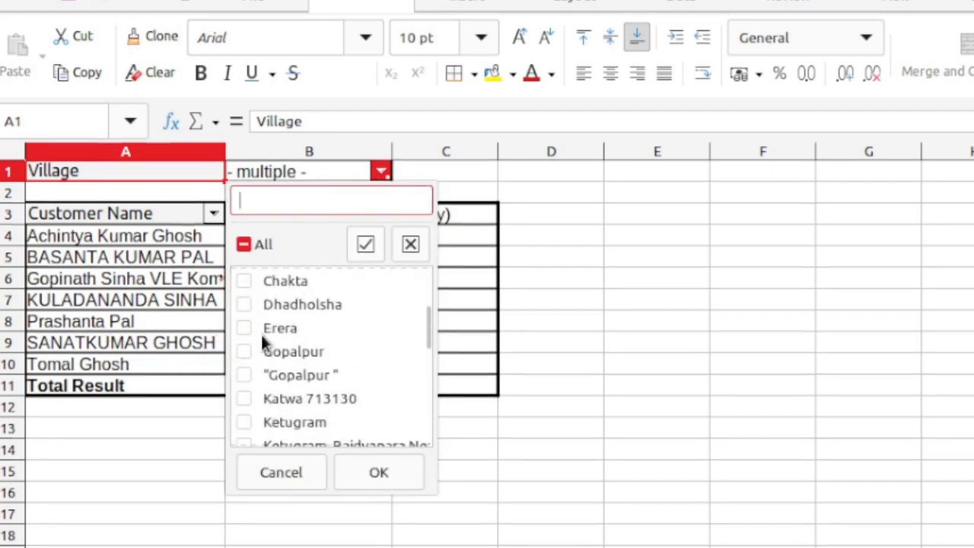
scroll(261, 334, up, 3)
click(243, 244)
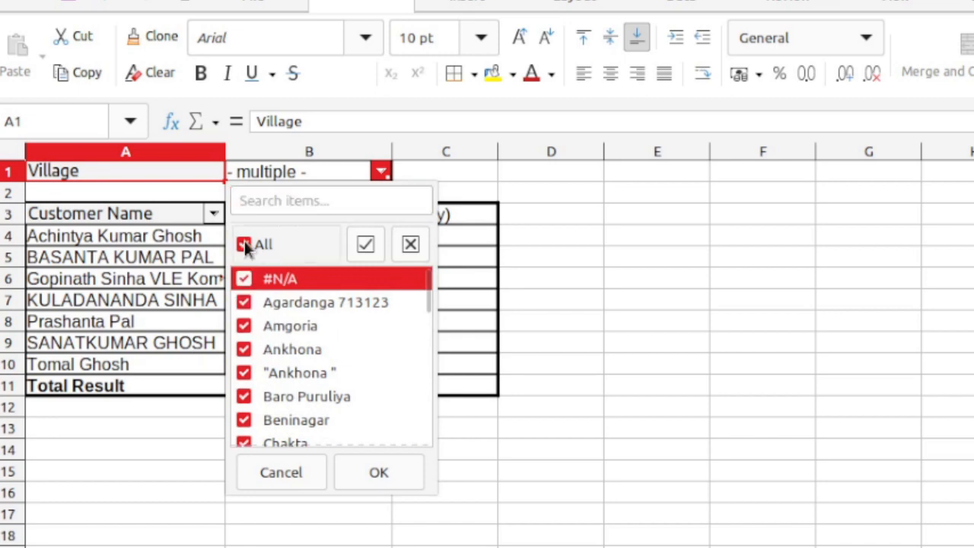
click(379, 474)
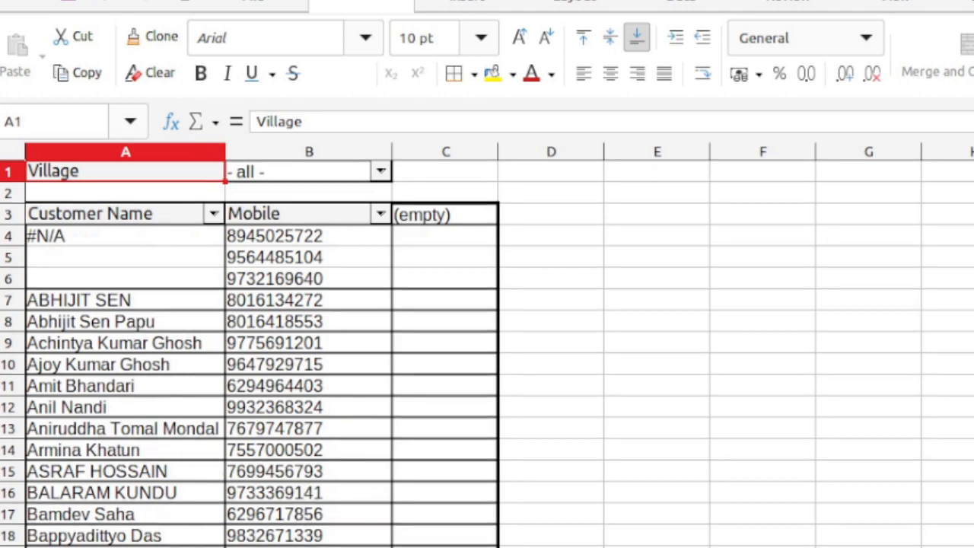
Step: Return to Sheet1 and insert a blank cell at D3 in the Mobile column, shifting the existing cells down
key(ctrl+Page_Up)
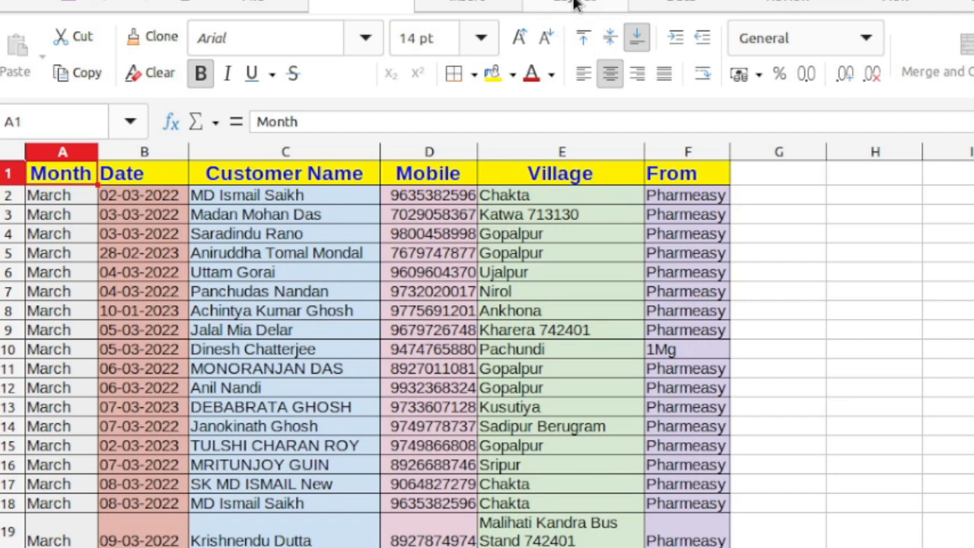
click(506, 6)
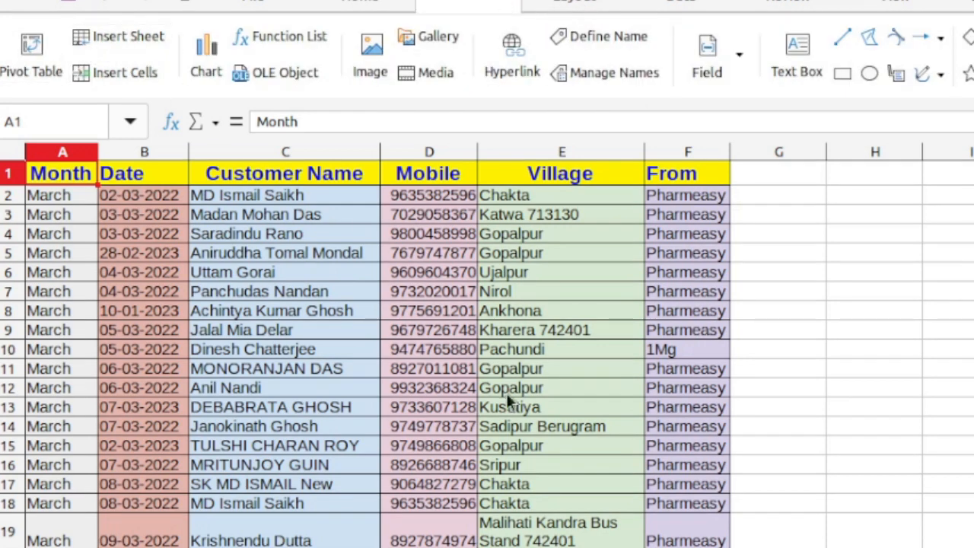
click(444, 217)
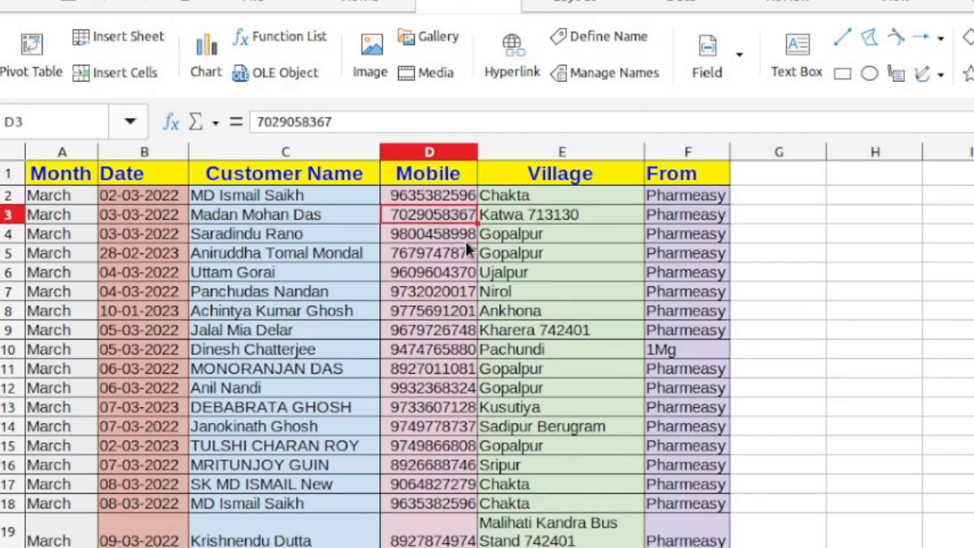
click(120, 74)
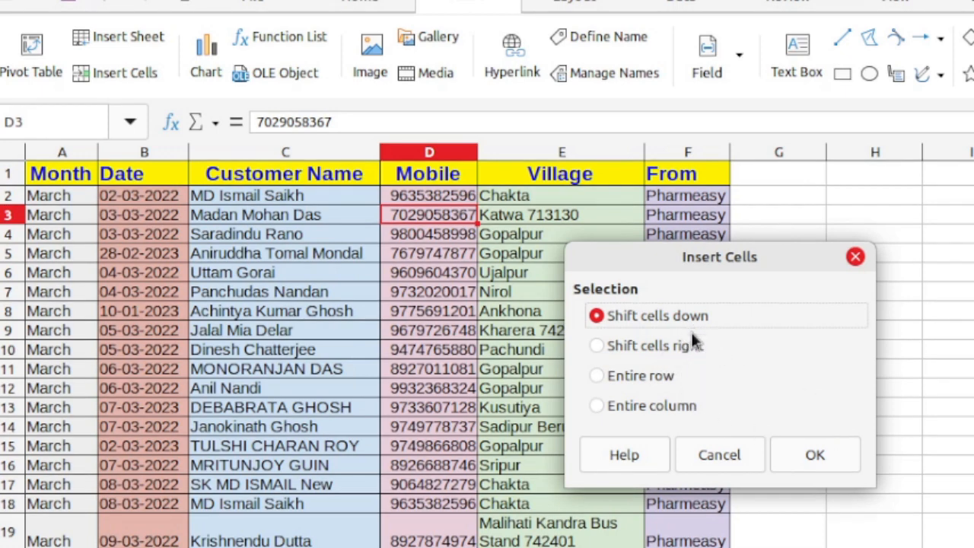
click(822, 459)
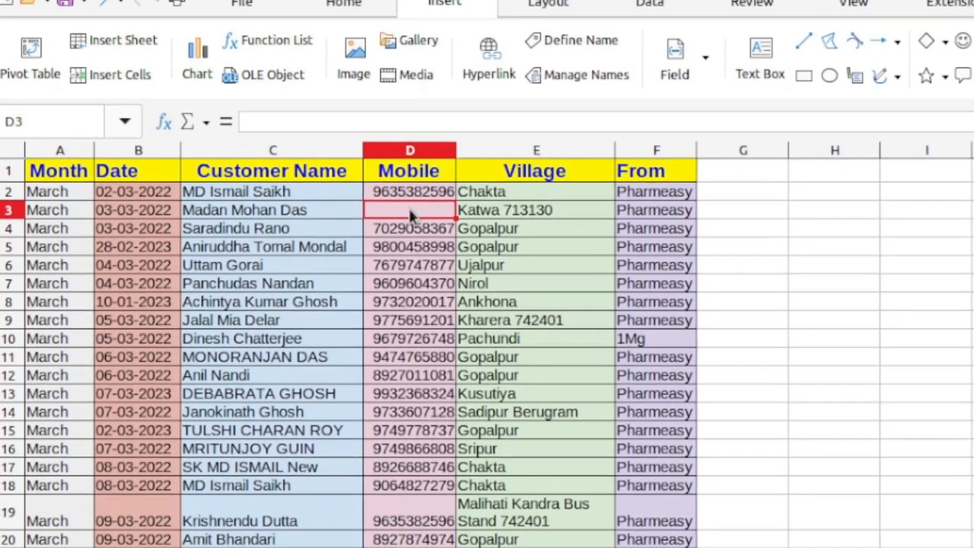
Step: Undo the cell insertion at D3 in the Mobile column
key(ctrl+z)
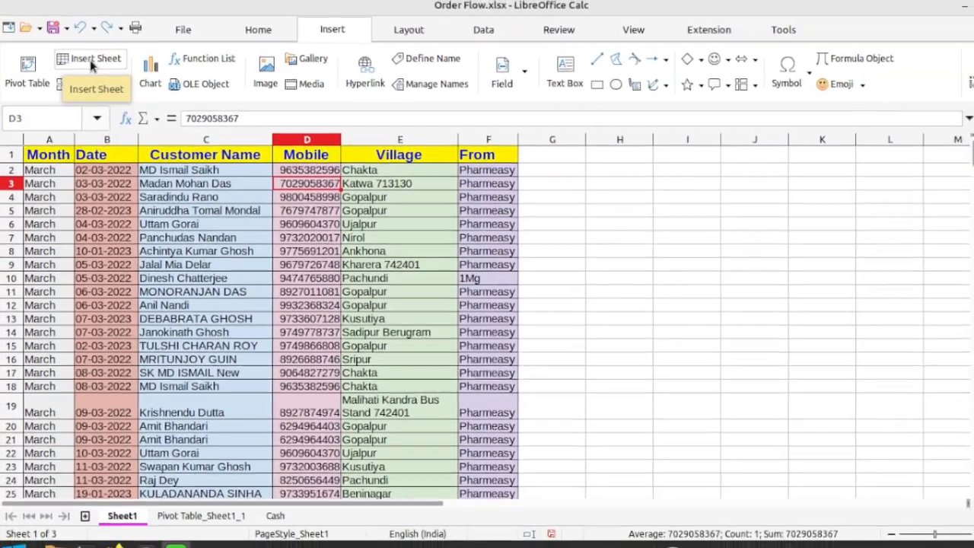
Step: Insert one new sheet before Sheet1, and delete that new sheet
click(94, 59)
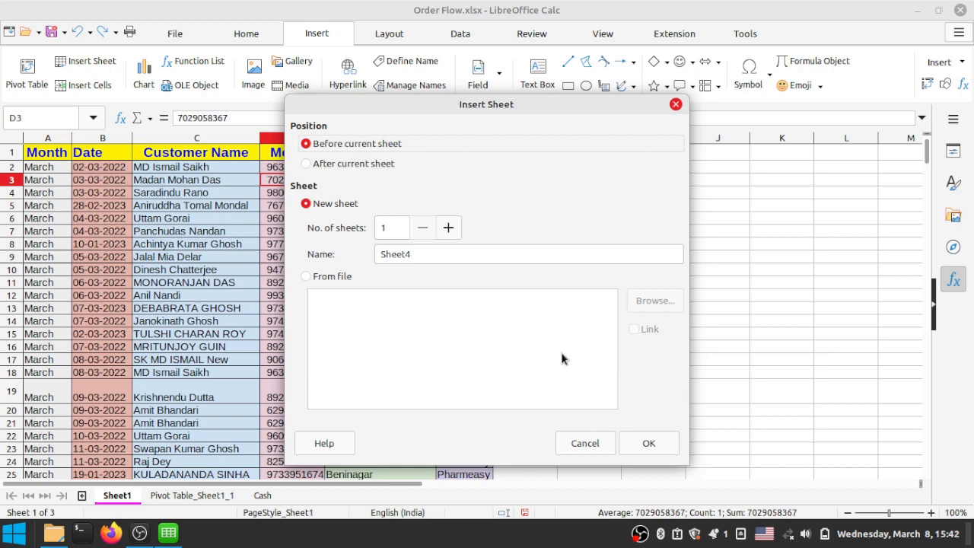
click(649, 443)
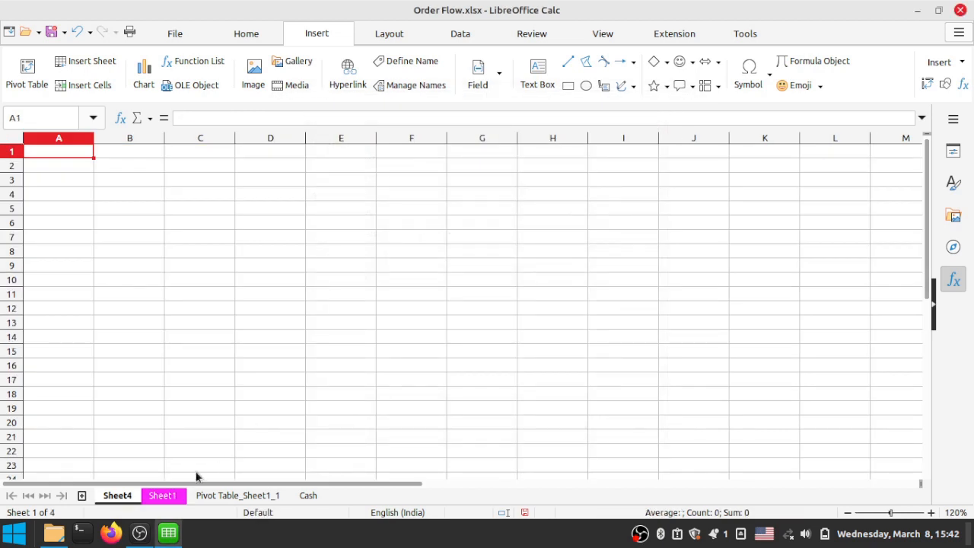
right_click(118, 498)
click(165, 325)
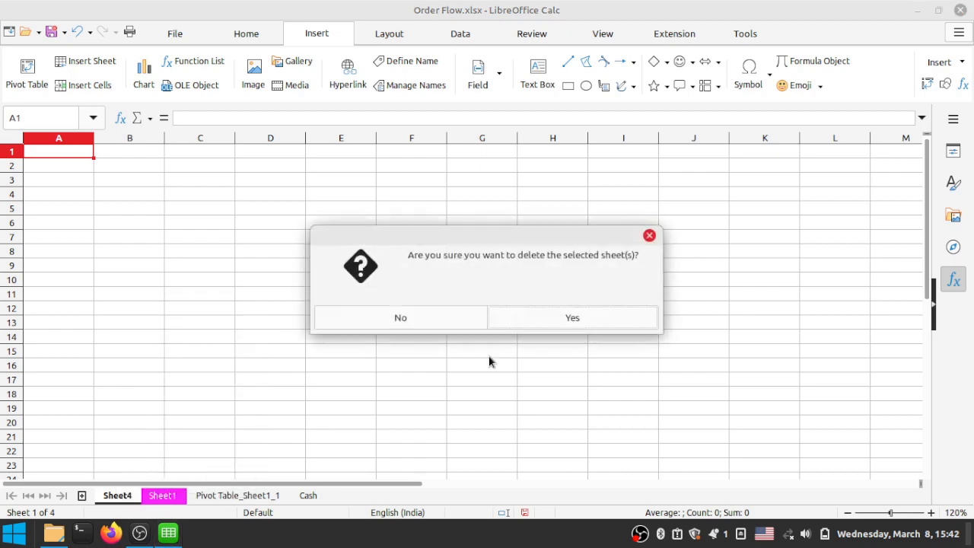
click(576, 316)
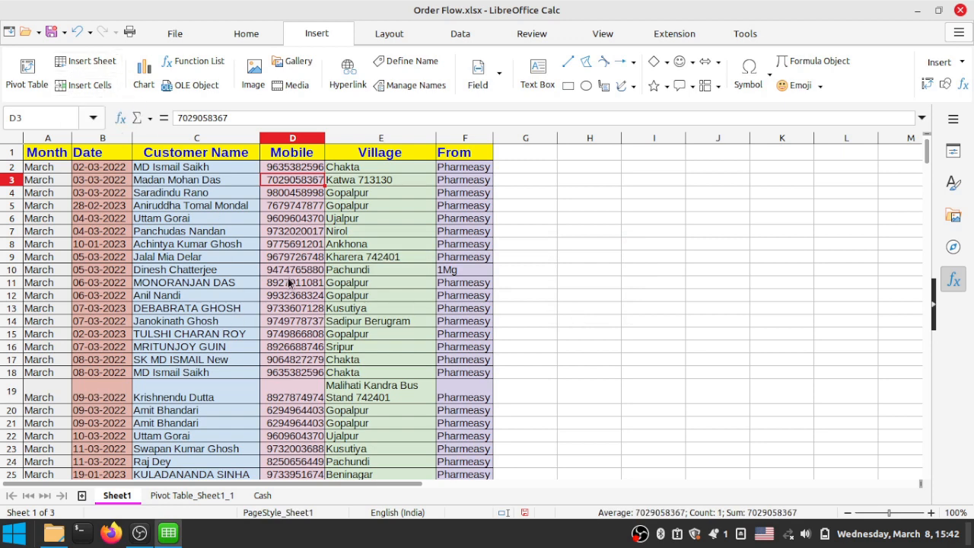
Step: Create a normal Column chart from the order data, previewing the Bar and Pie types before settling on Column
click(143, 76)
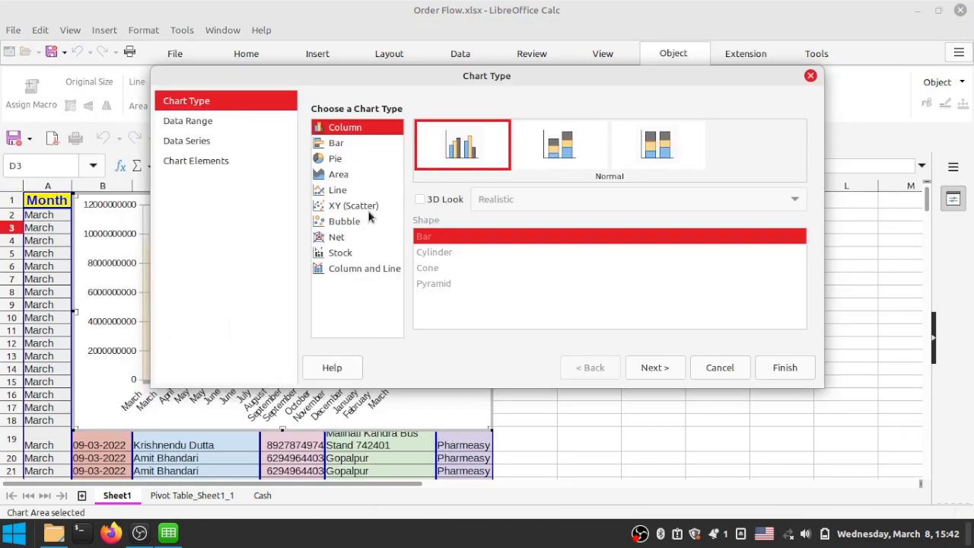
click(332, 143)
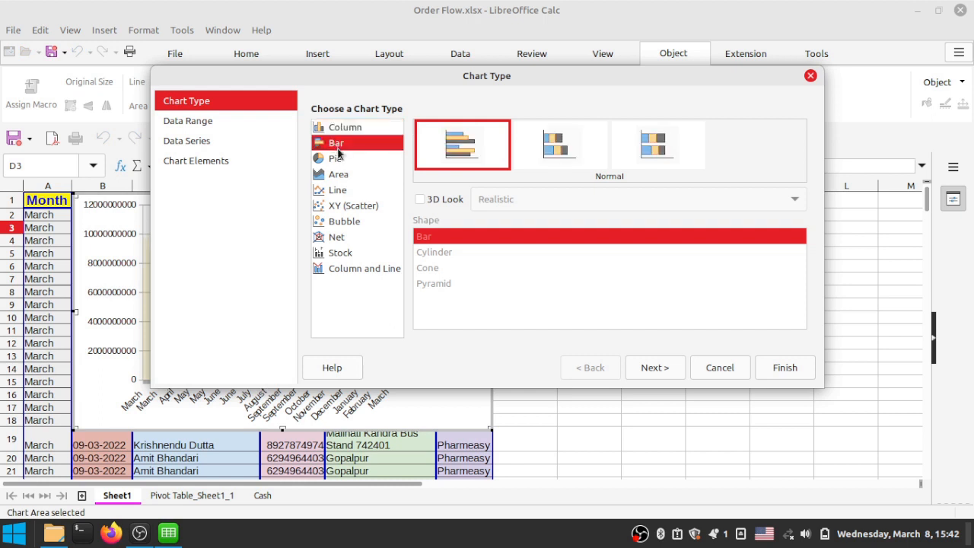
click(336, 160)
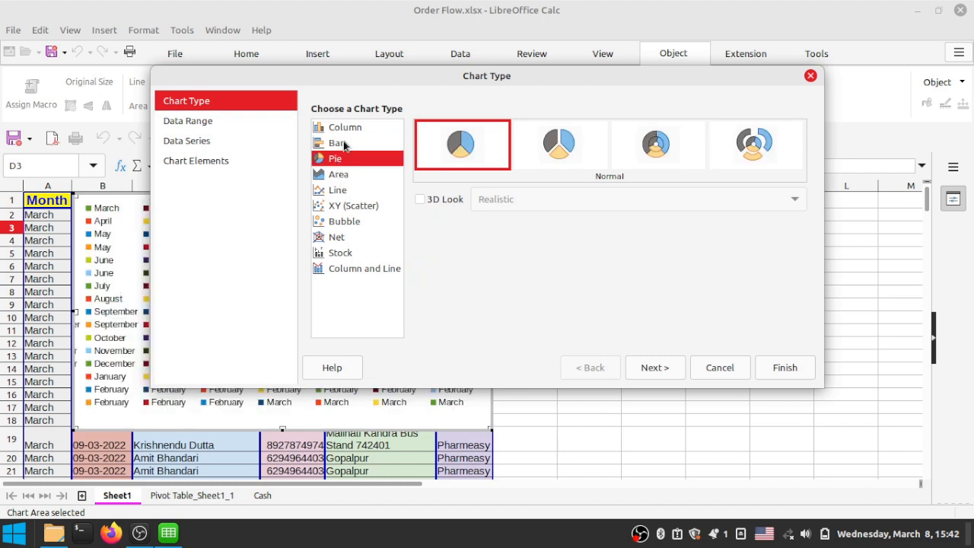
drag(381, 77, 446, 190)
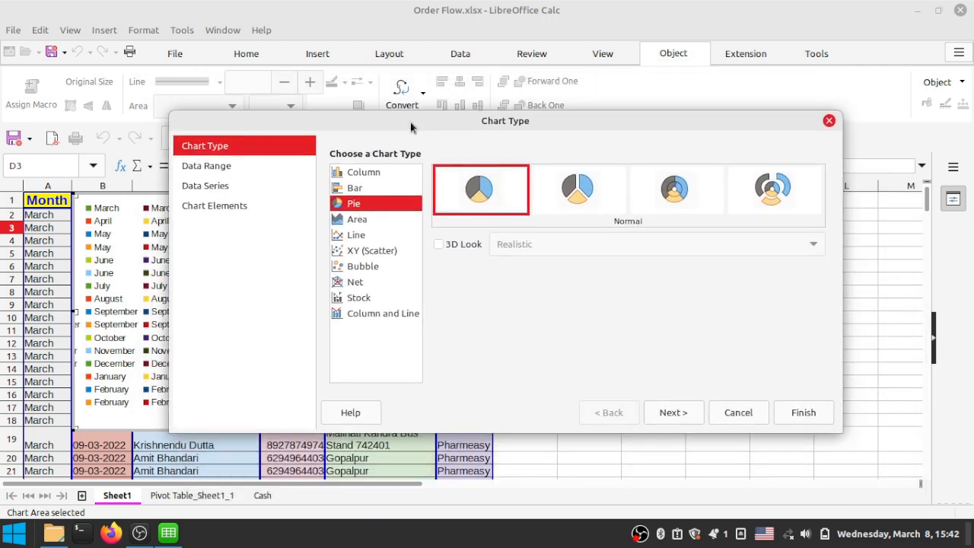
click(374, 173)
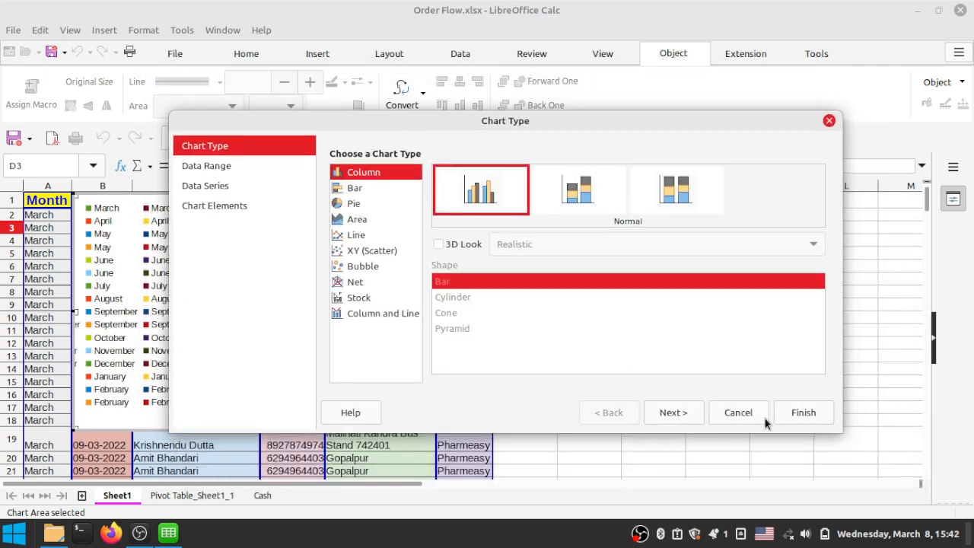
click(804, 413)
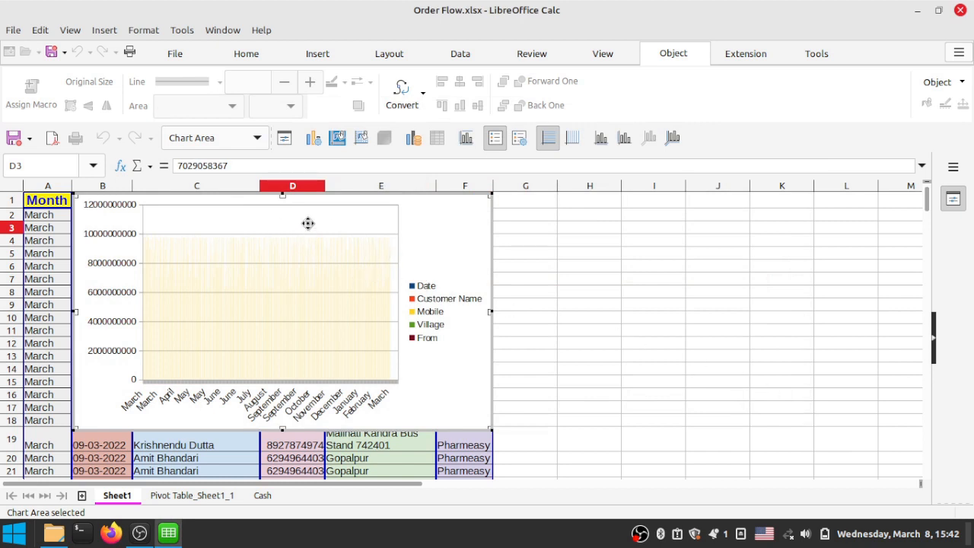
Step: Nudge the plot area slightly inside the column chart and delete the chart from Sheet1
mouse_move(309, 221)
mouse_down()
mouse_move(583, 230)
mouse_move(325, 243)
mouse_move(300, 235)
mouse_move(306, 224)
mouse_up()
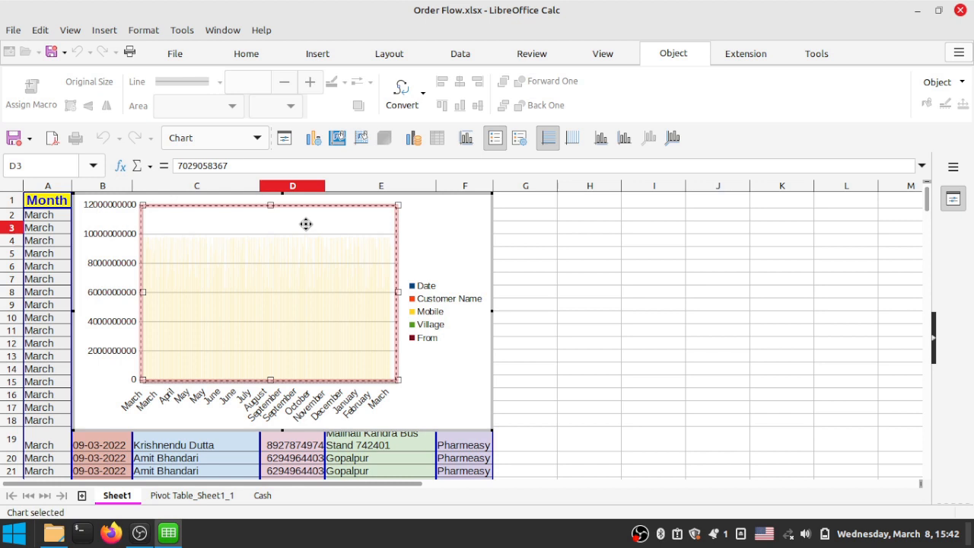
click(424, 228)
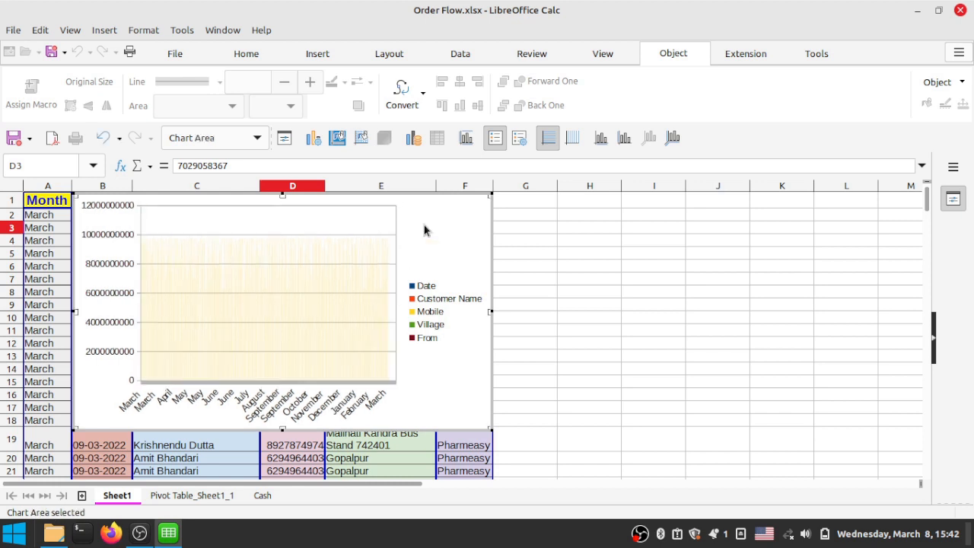
key(Delete)
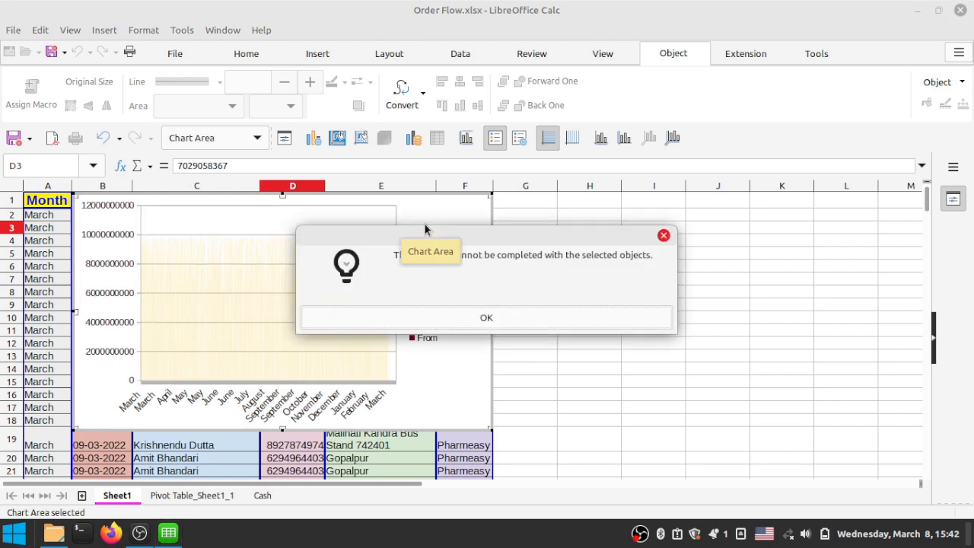
click(465, 312)
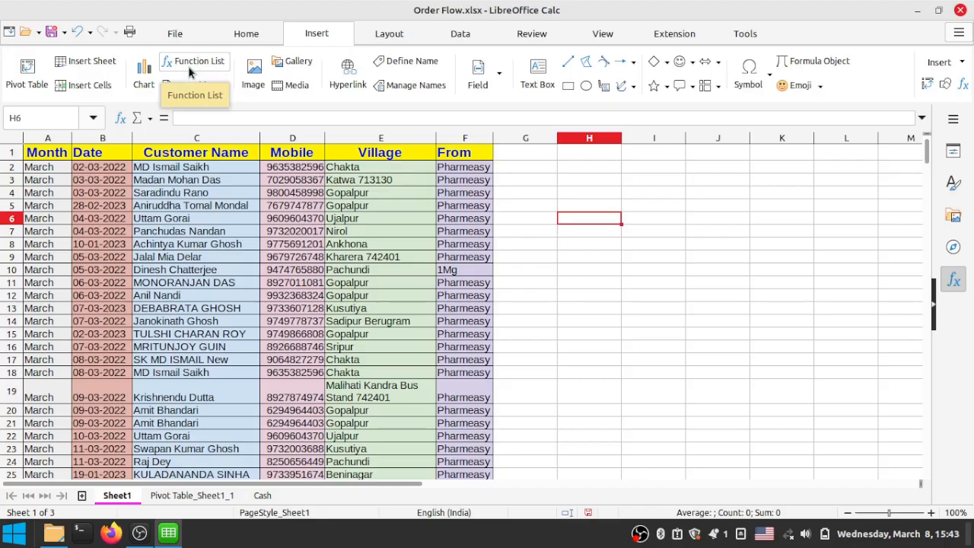
Step: Examine the function list with the All category shown, and close the list
click(189, 67)
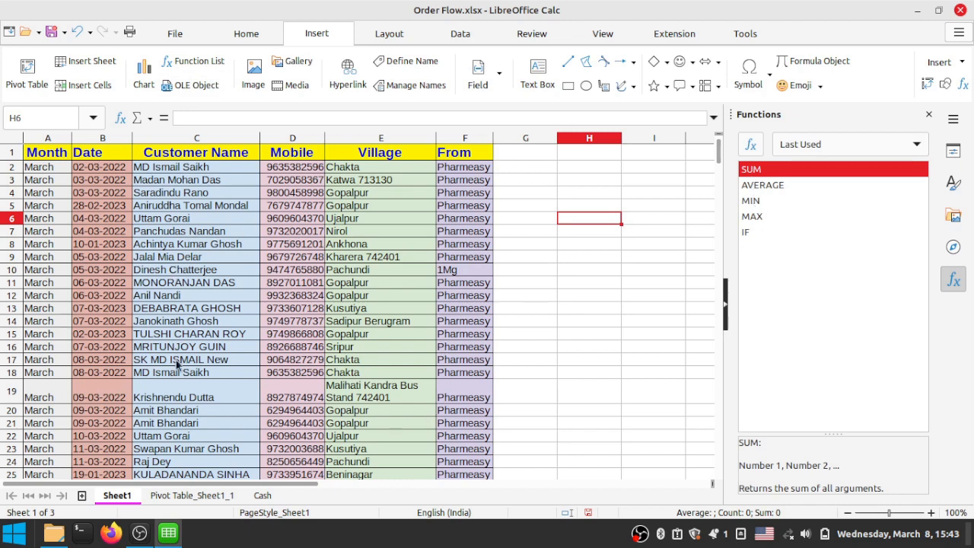
click(837, 145)
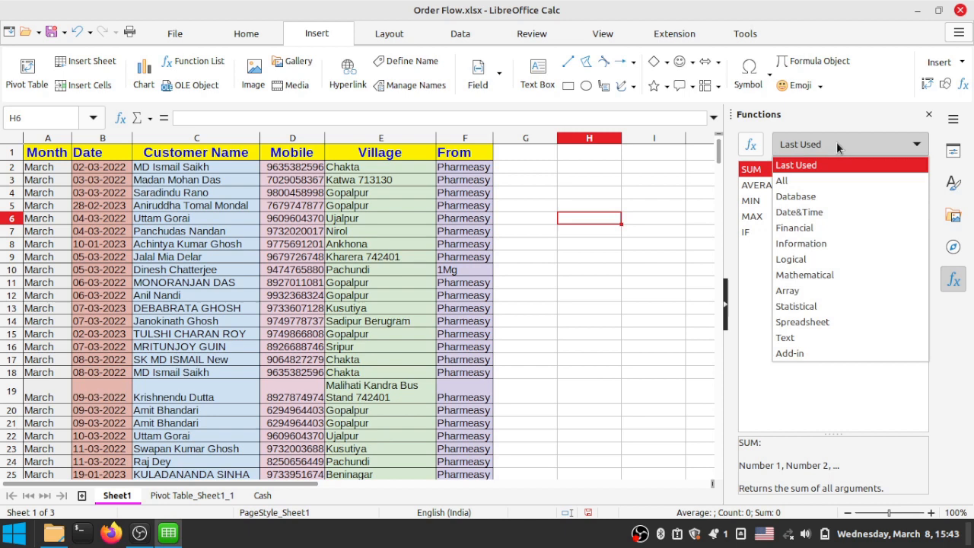
click(804, 178)
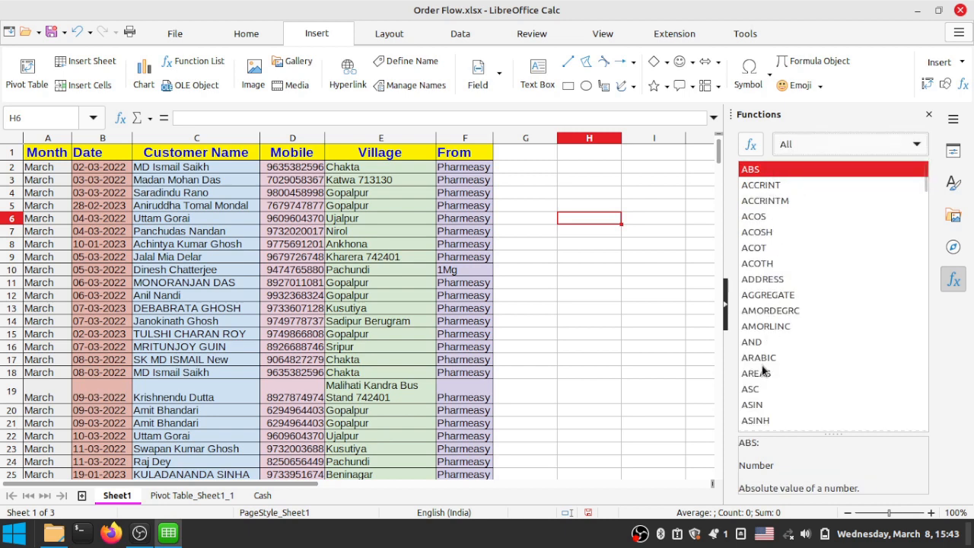
scroll(764, 369, down, 8)
scroll(764, 369, down, 12)
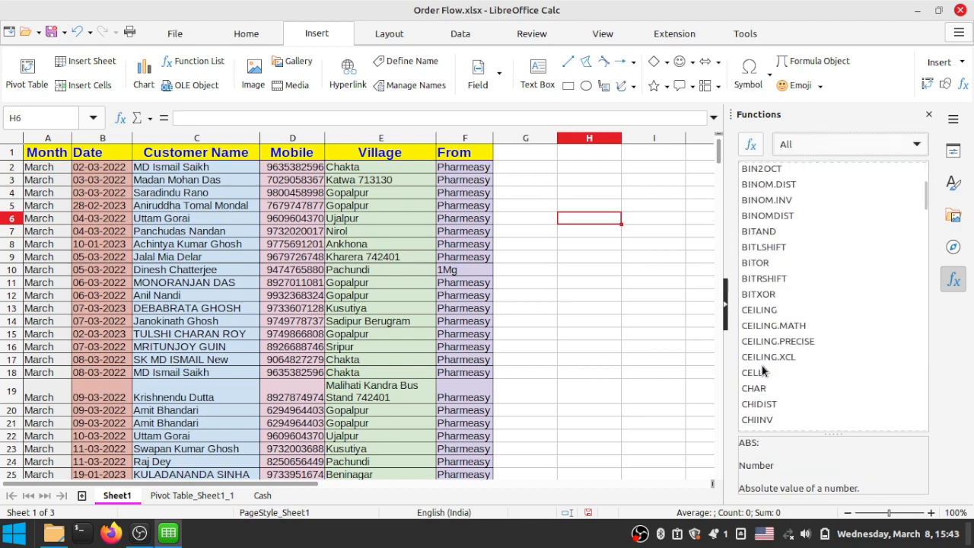
scroll(764, 369, down, 12)
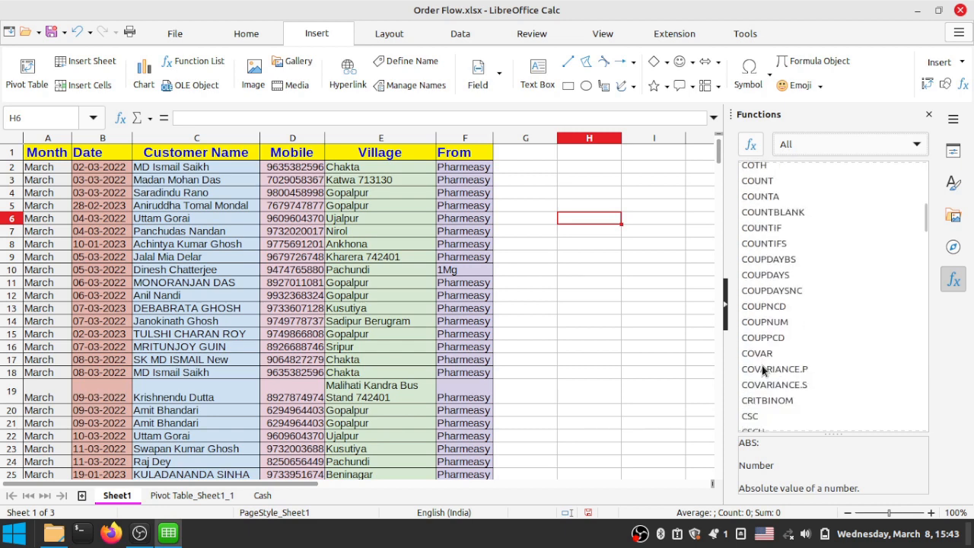
scroll(764, 369, down, 11)
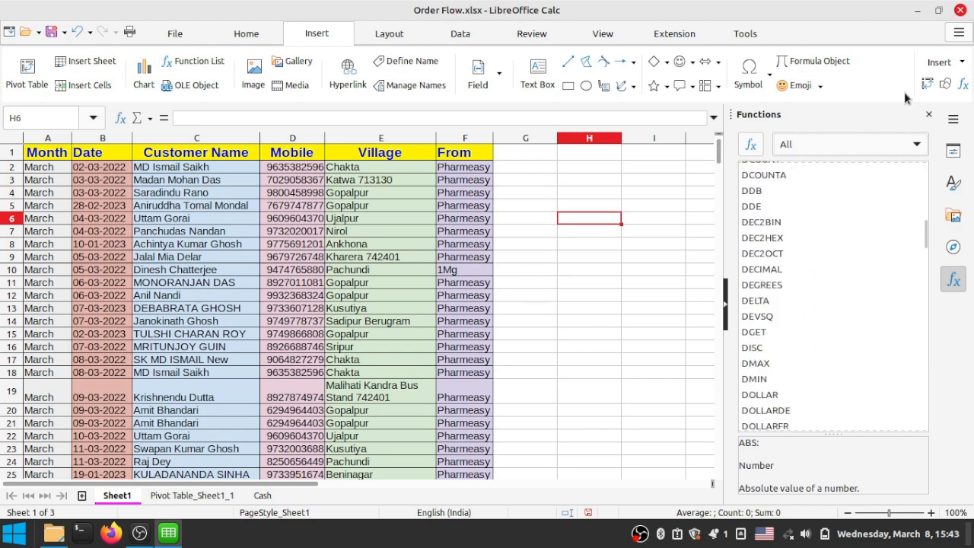
click(929, 117)
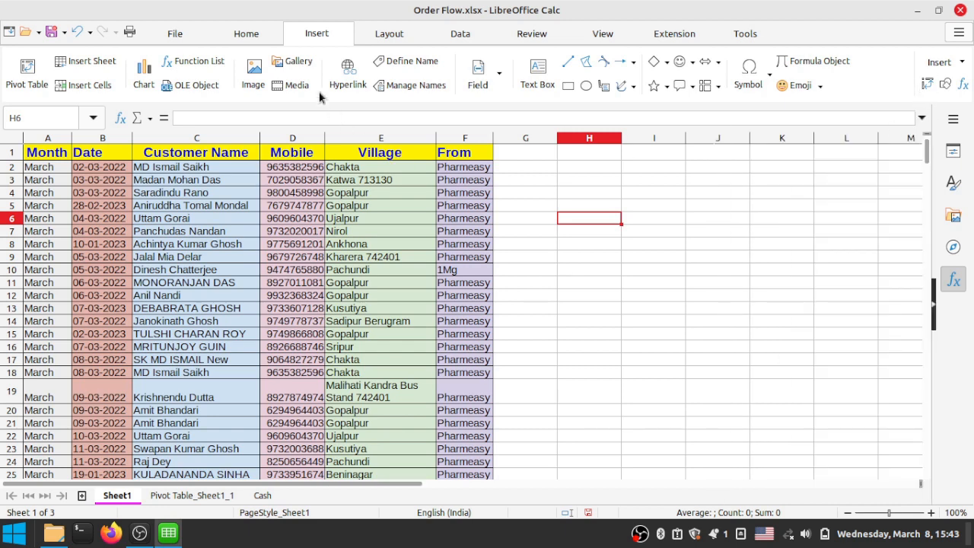
Step: Examine the object types offered for a new OLE object, including Chart, Text and Presentation, without inserting one
click(193, 87)
drag(497, 185, 569, 154)
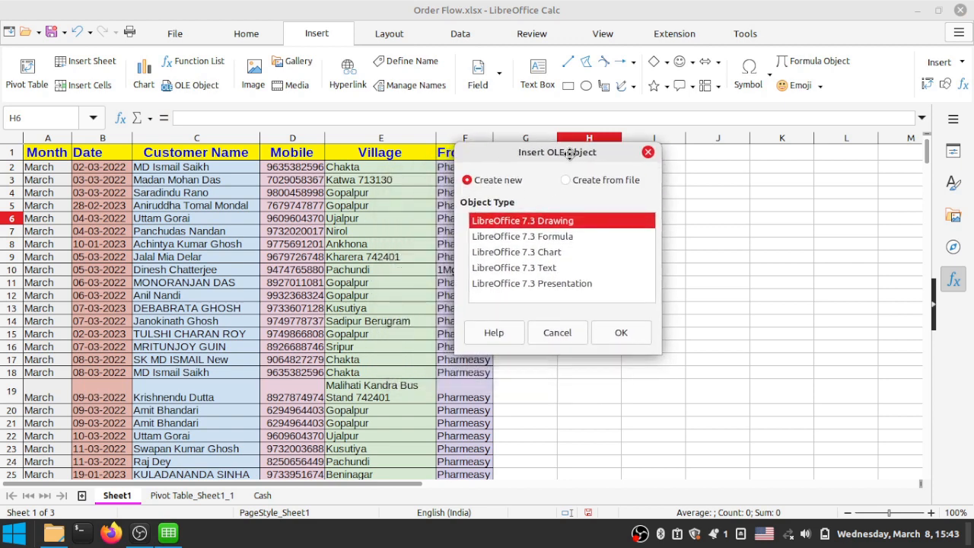
click(555, 256)
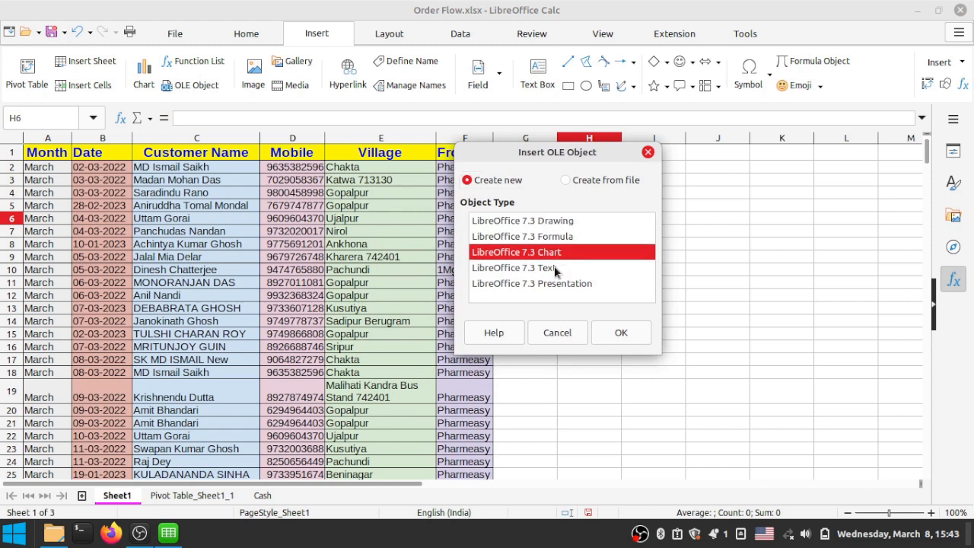
click(554, 270)
click(570, 285)
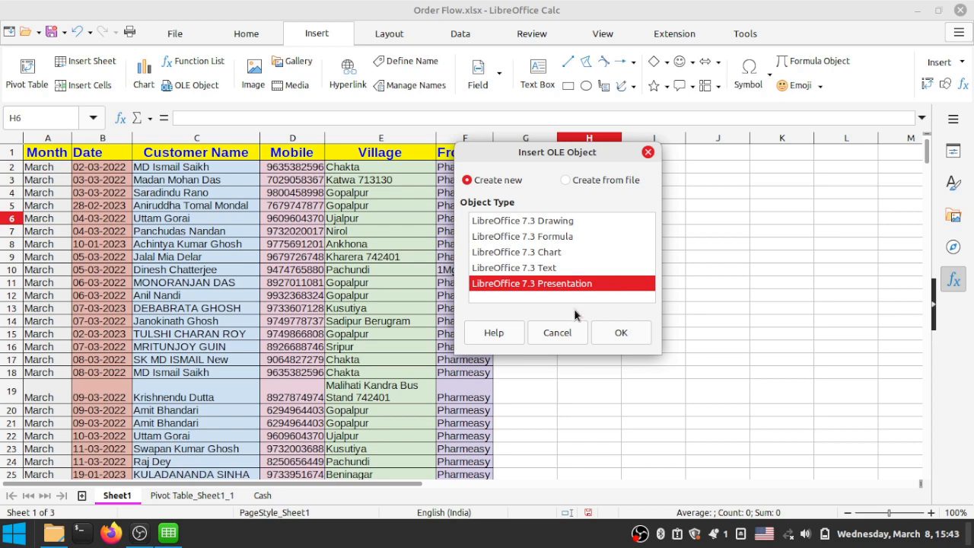
click(563, 334)
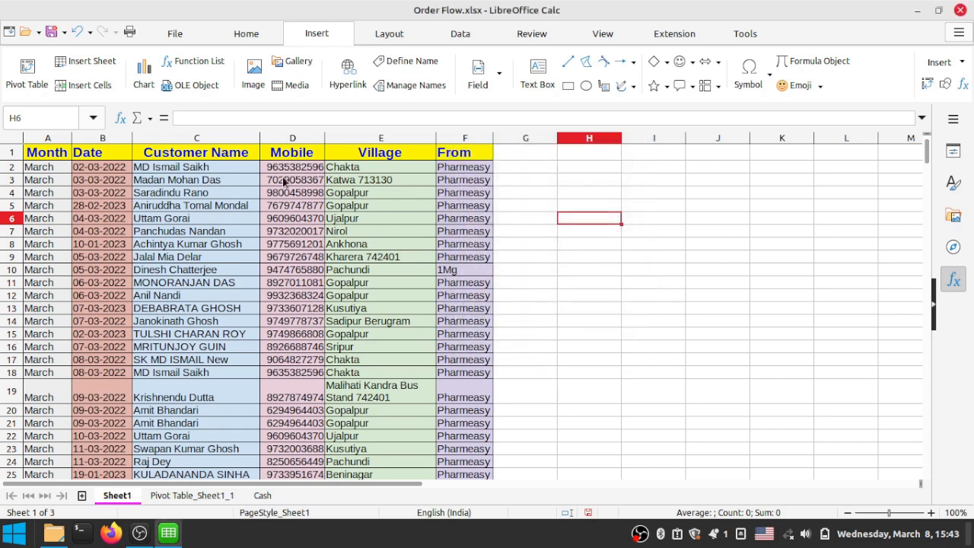
Step: Insert the image Libre_office.png.png from the Downloads folder at cell H6, anchored to the cell
click(254, 76)
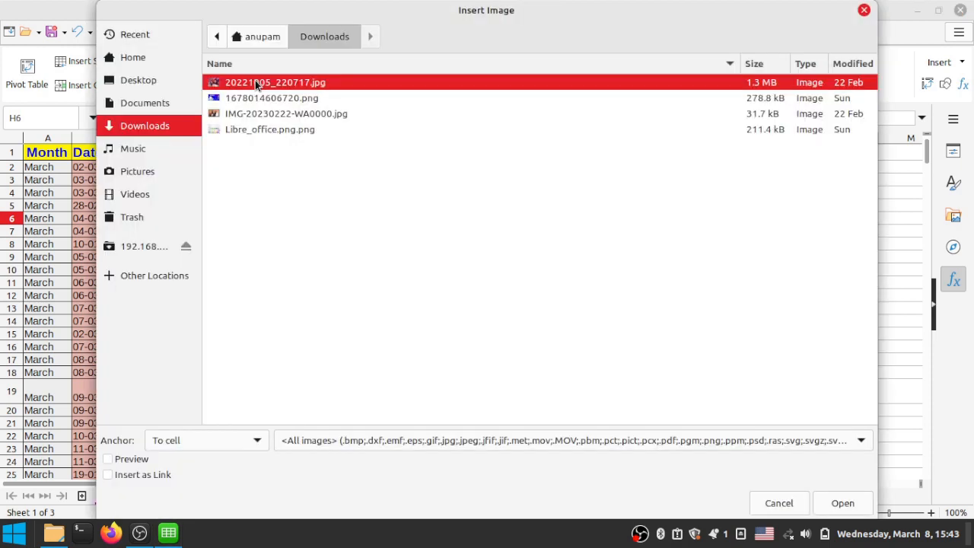
click(238, 133)
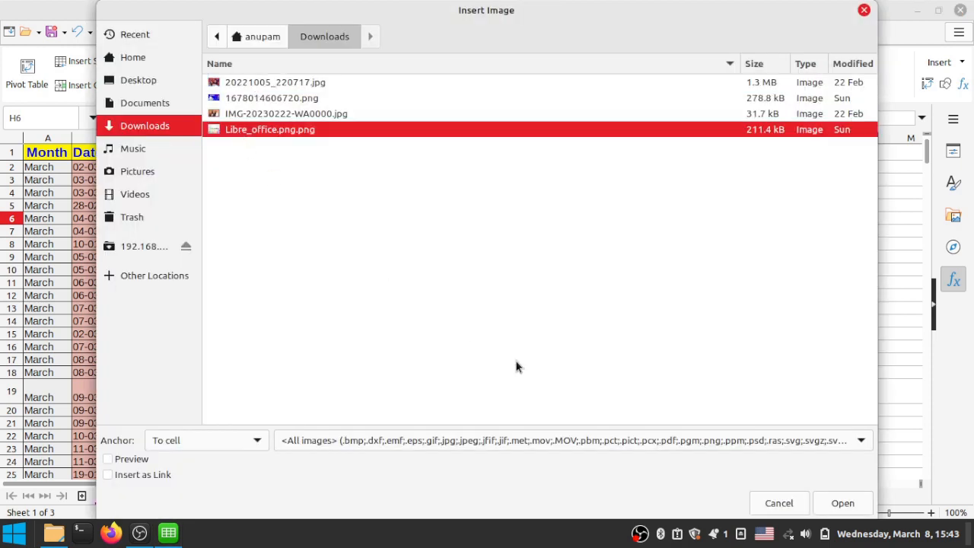
click(838, 509)
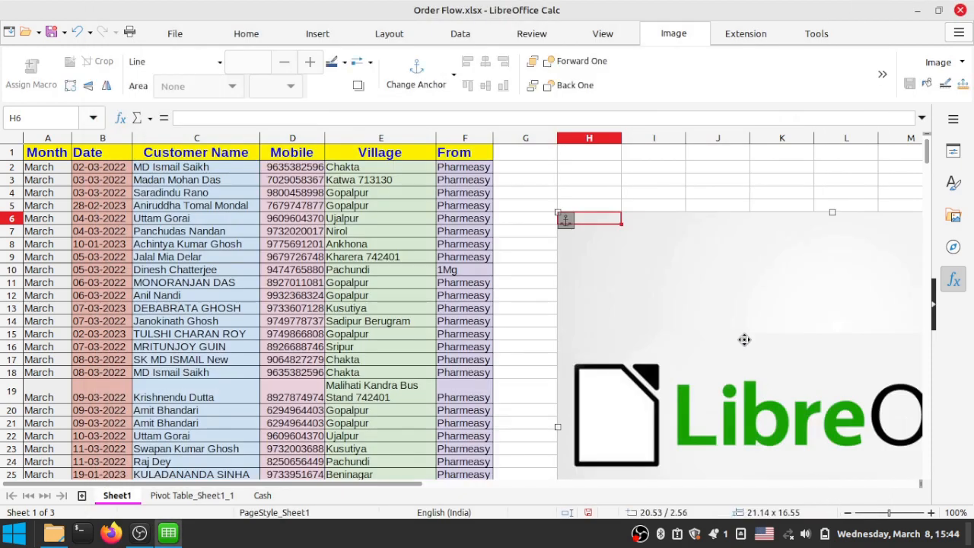
Step: Move the LibreOffice image over the order table and delete it
drag(744, 342, 285, 251)
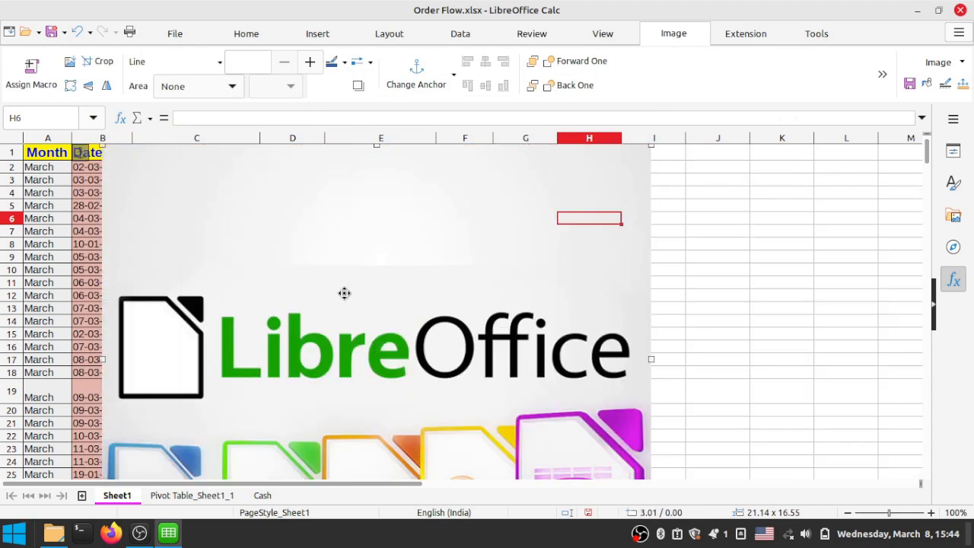
key(Delete)
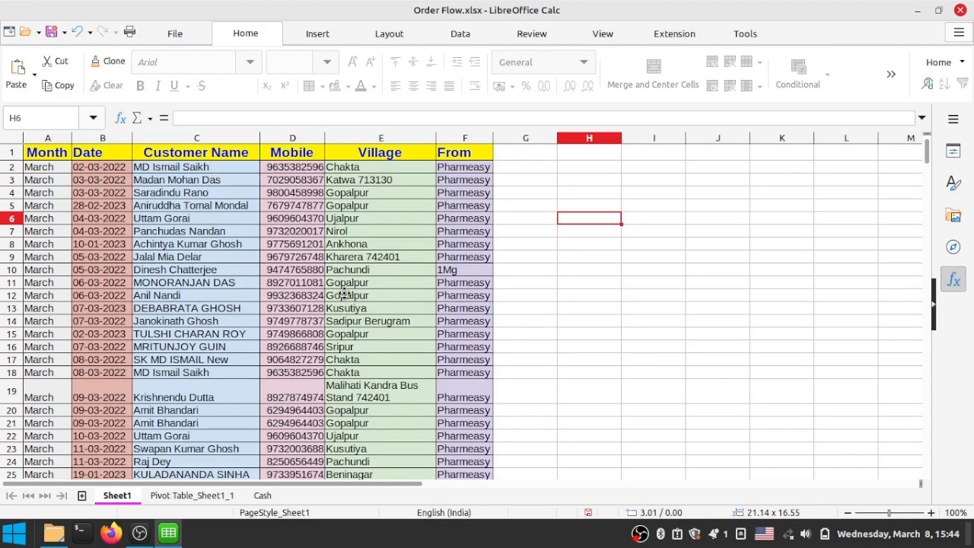
click(316, 34)
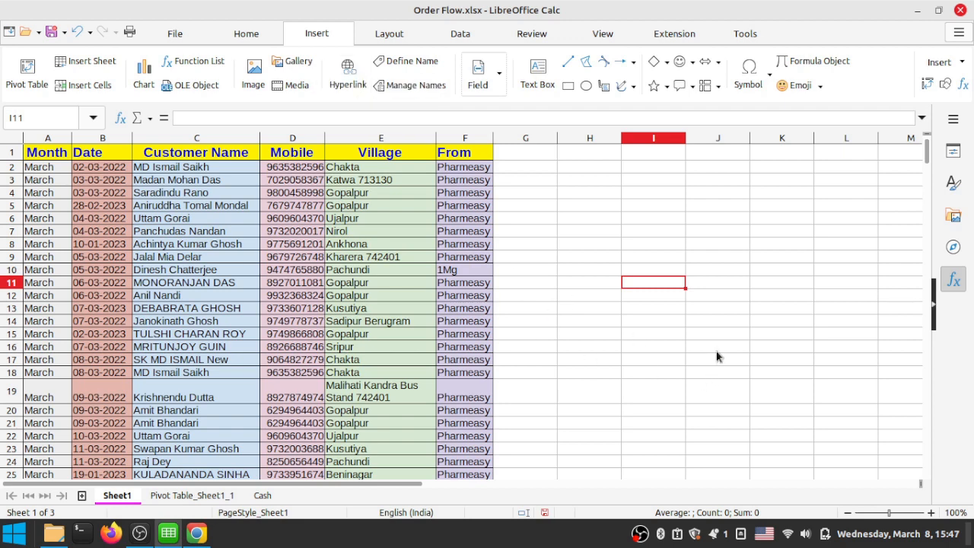
click(666, 361)
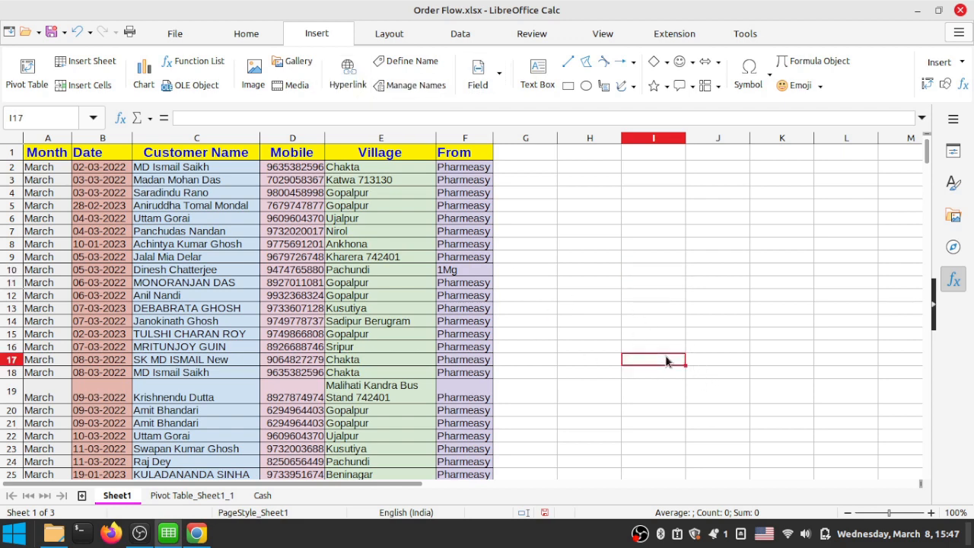
click(349, 90)
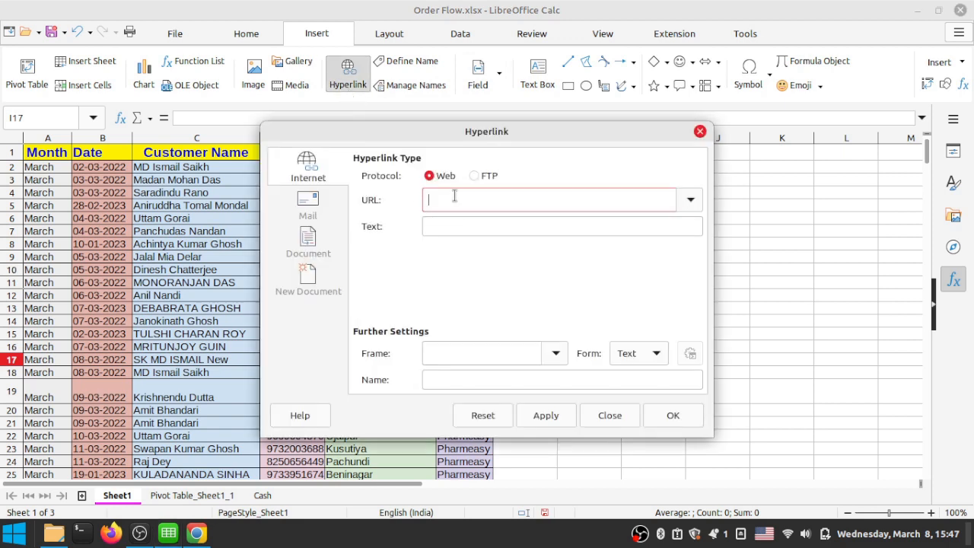
text(http://www.google.com/)
click(464, 227)
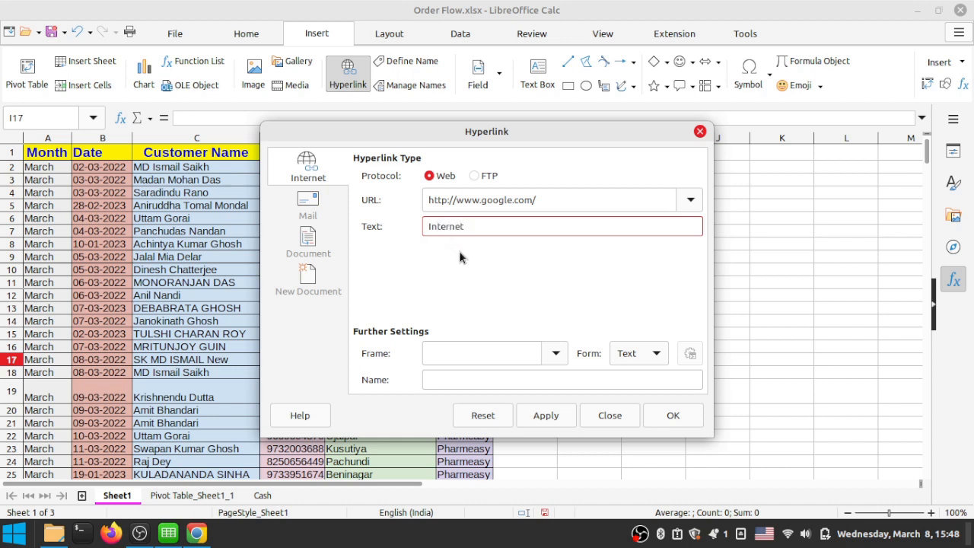
click(676, 418)
click(654, 401)
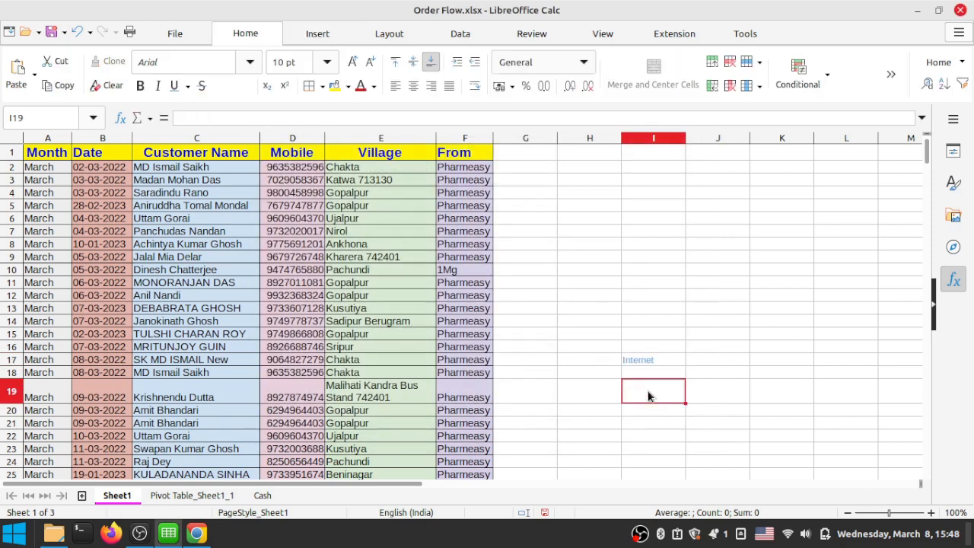
Step: Make the Internet link in cell I17 bold and enlarge its font to 18 pt
click(649, 362)
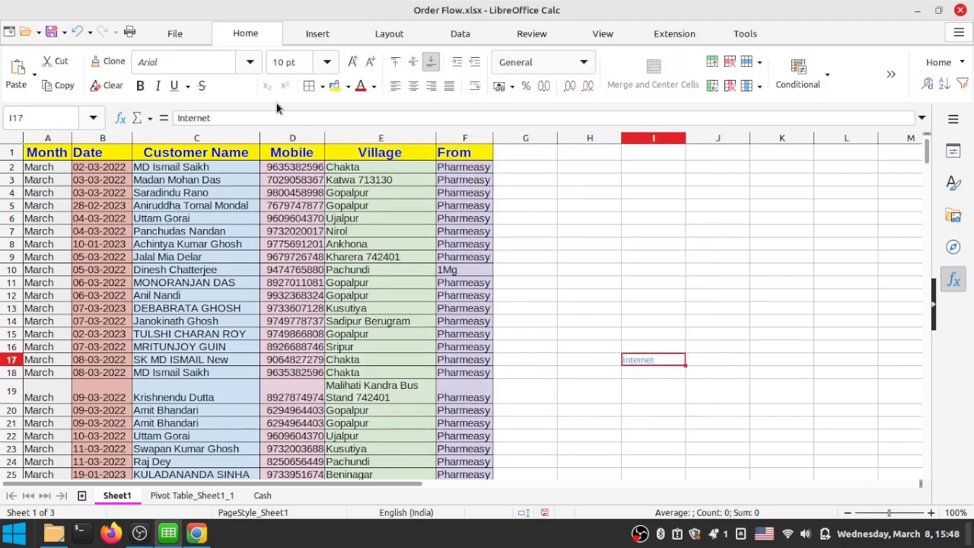
click(140, 86)
click(353, 61)
click(353, 62)
click(354, 62)
click(354, 61)
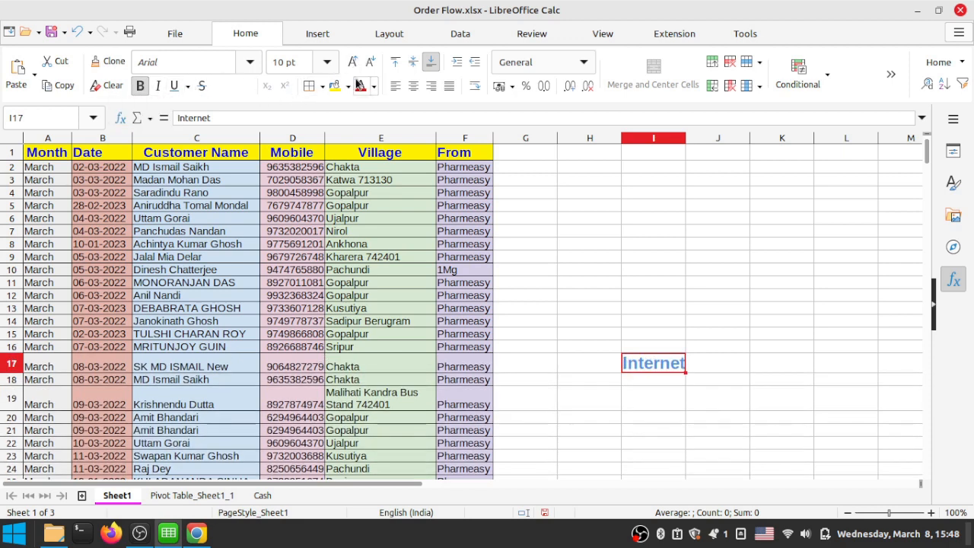
click(630, 406)
Step: Open the Internet hyperlink in Chrome to test it, and return to the spreadsheet
click(657, 366)
click(652, 404)
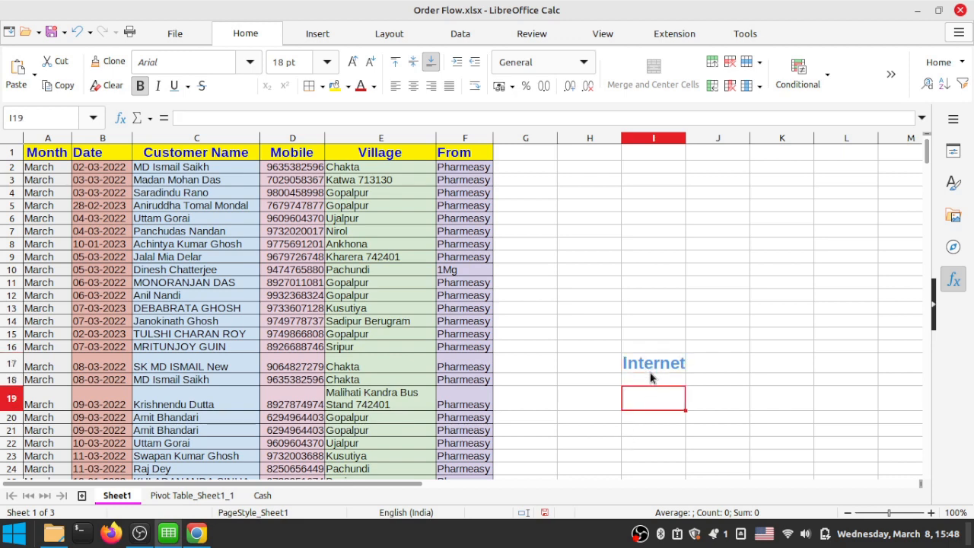
ctrl+click(651, 364)
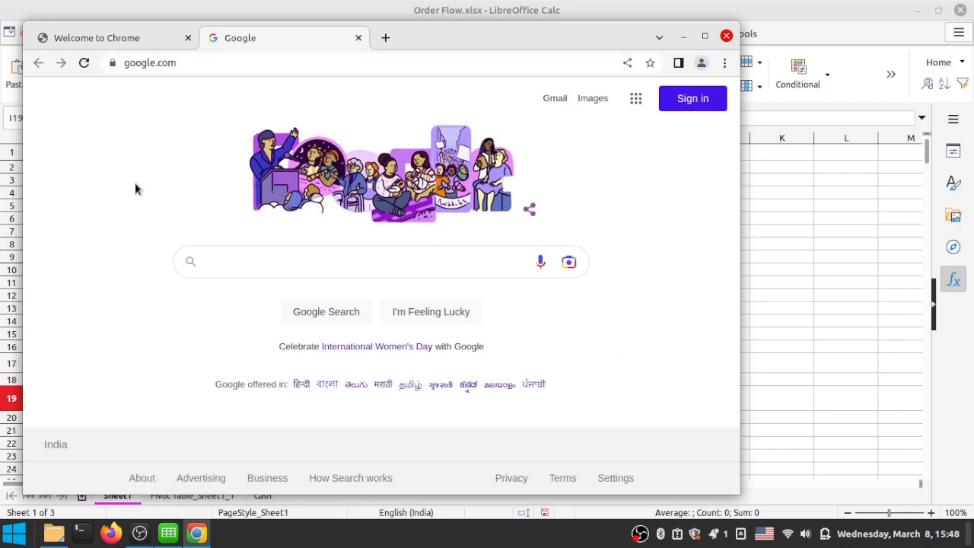
click(683, 36)
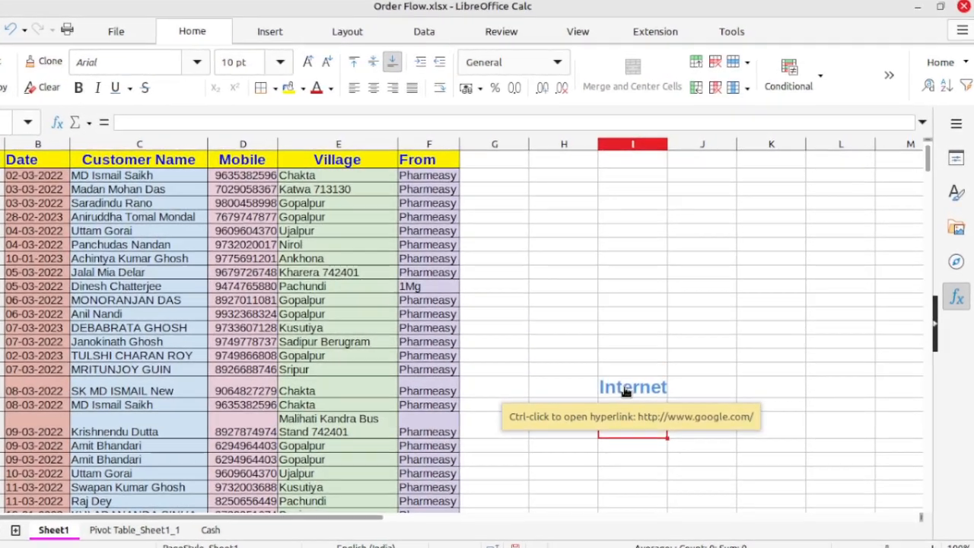
Step: Insert the current date as a field in cell I19, below the Internet link
click(269, 34)
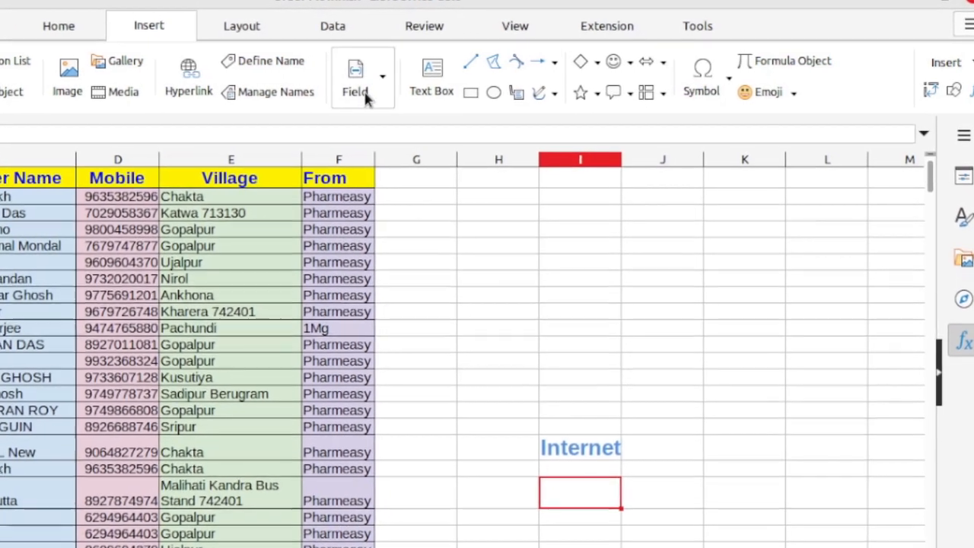
click(357, 92)
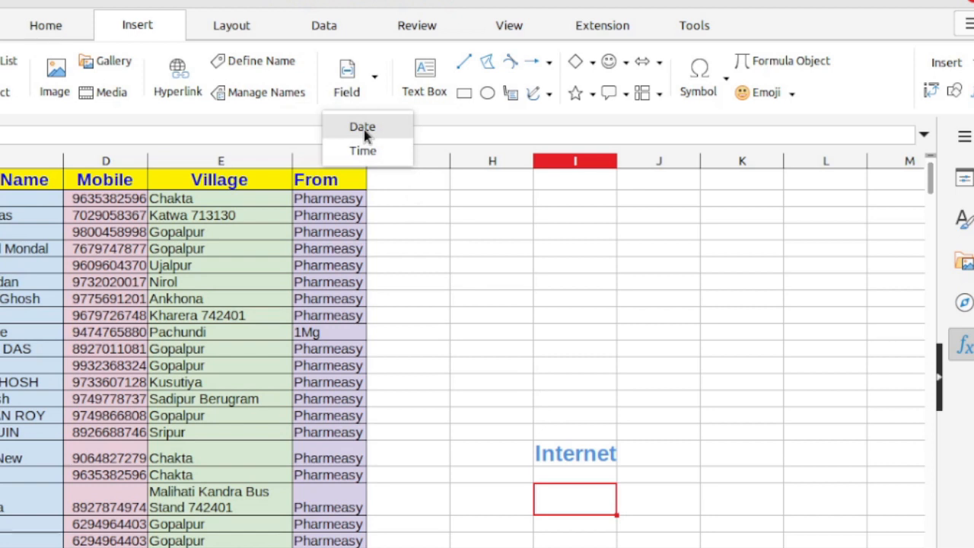
click(363, 130)
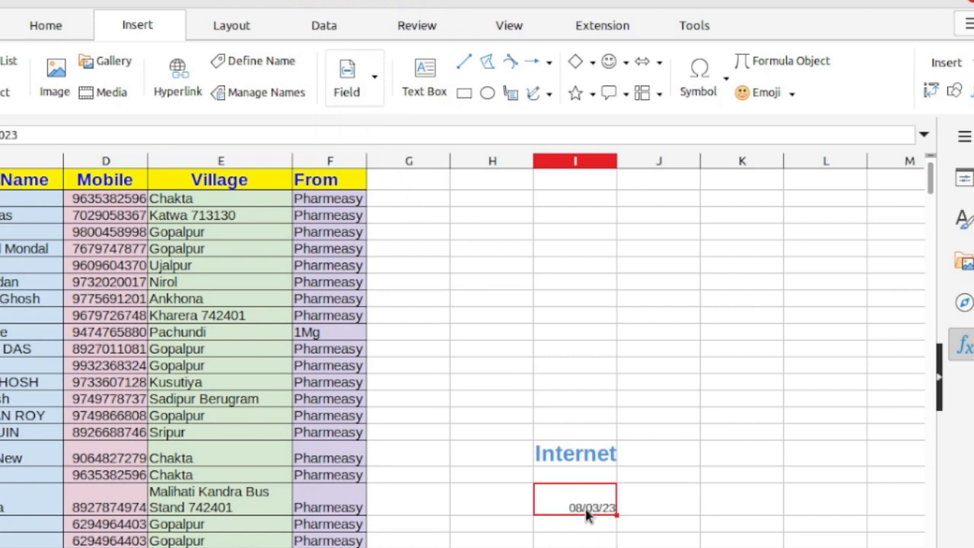
Step: Insert the current time as a field in cell I8
click(574, 297)
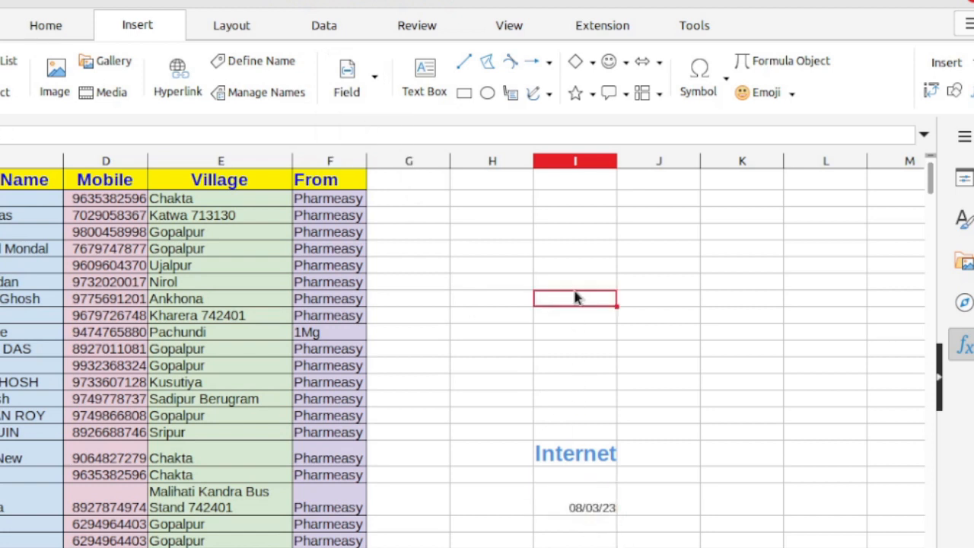
click(360, 93)
click(364, 149)
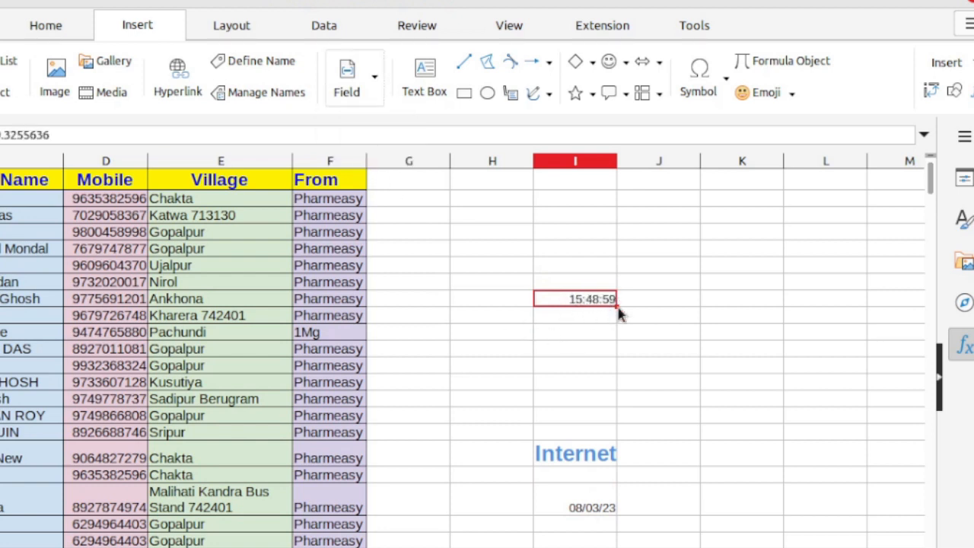
click(565, 314)
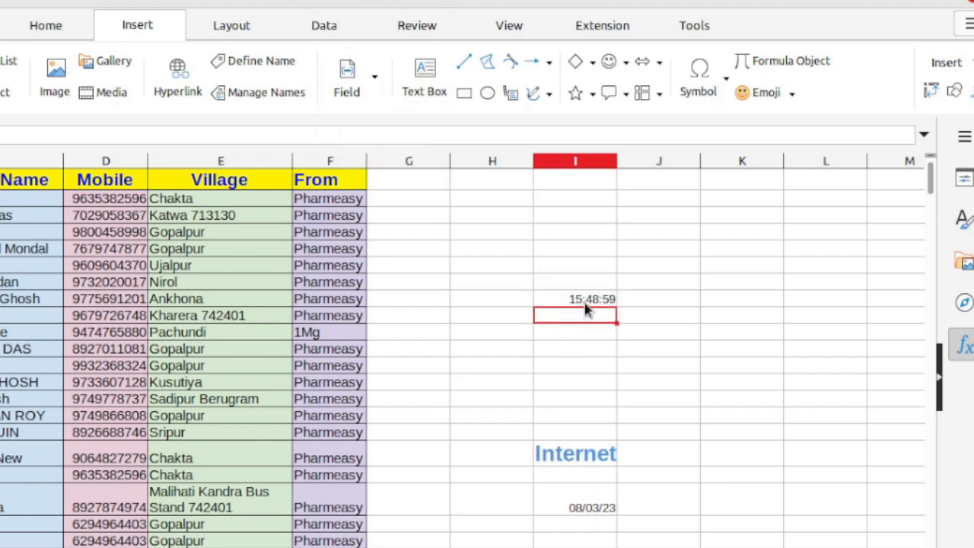
Step: Add a text box across columns G to K containing gffhgxgsdhghjcchchg, and delete it
click(414, 90)
drag(434, 216, 746, 270)
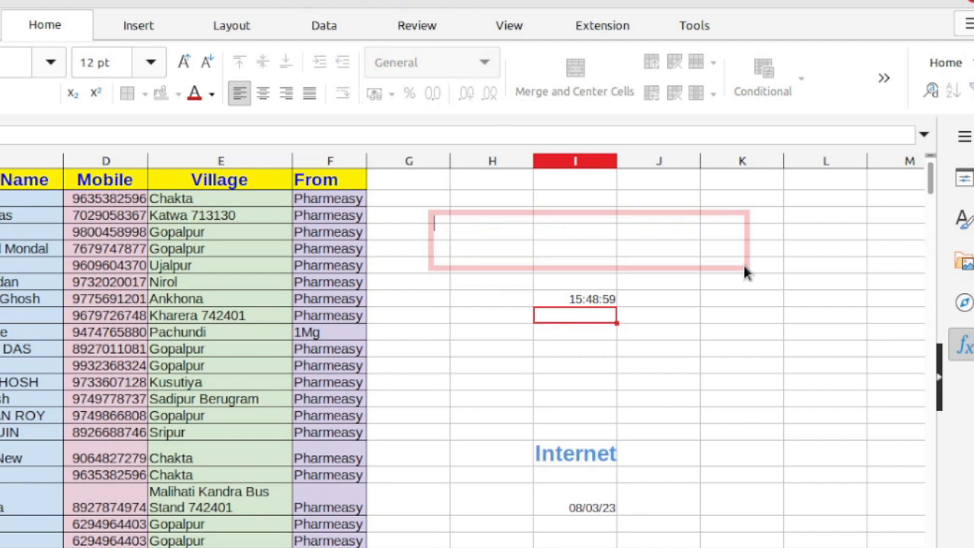
text(gffhgxgsdhghjcchchg)
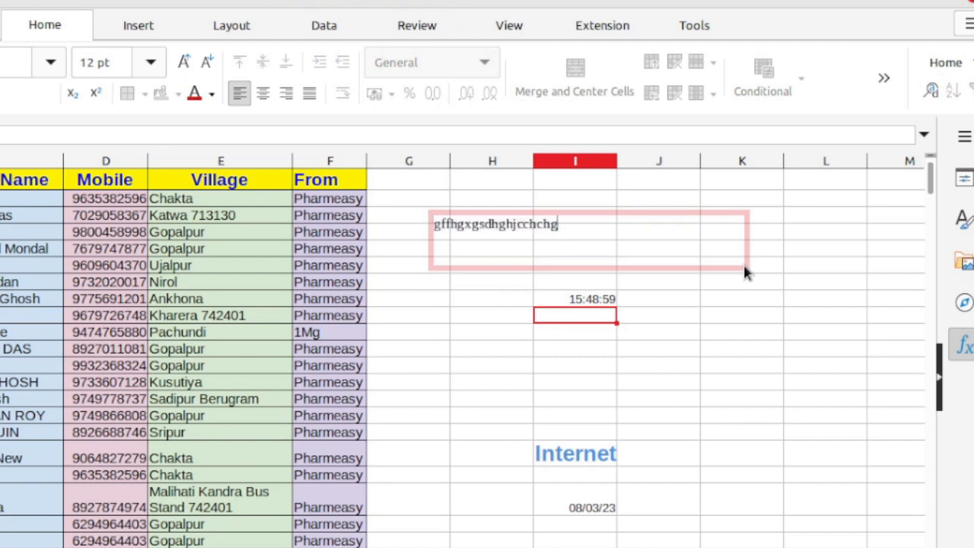
click(787, 379)
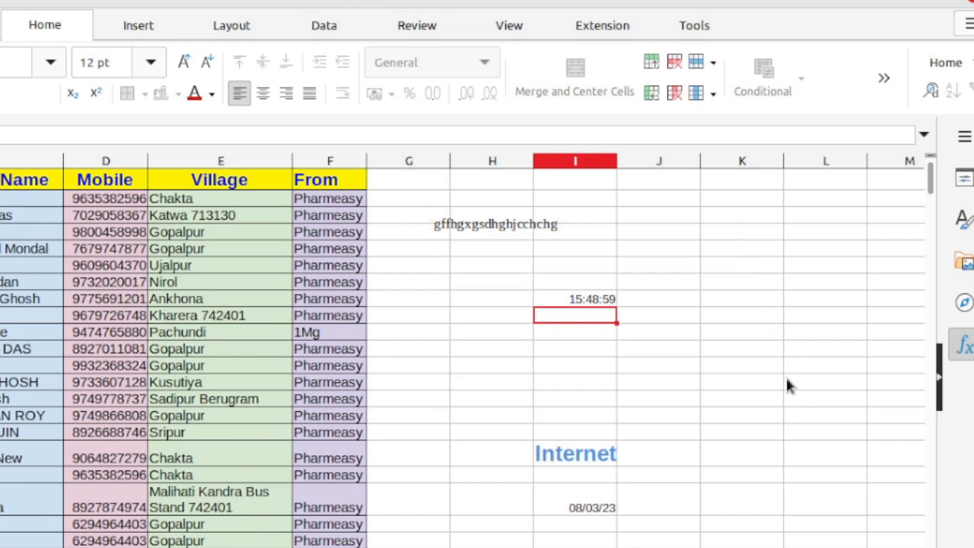
click(497, 220)
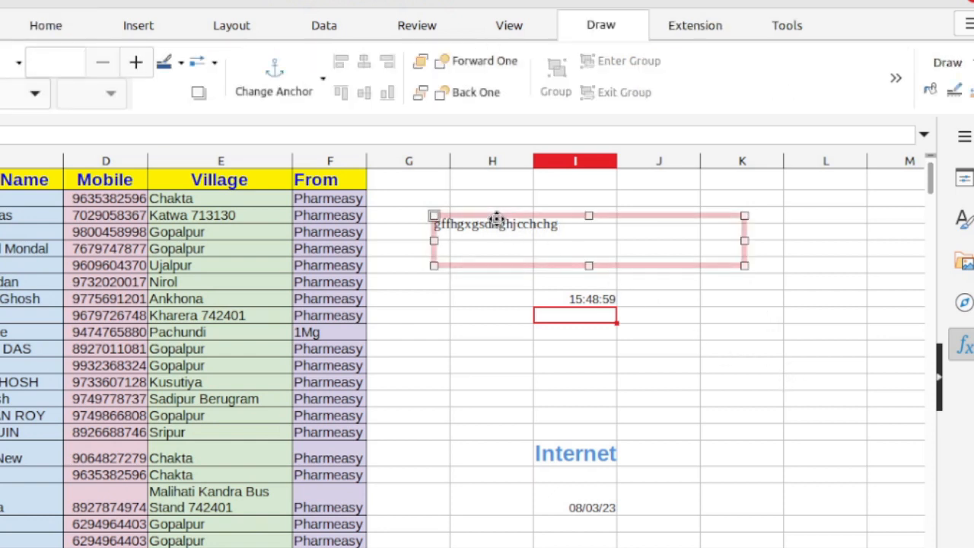
key(Delete)
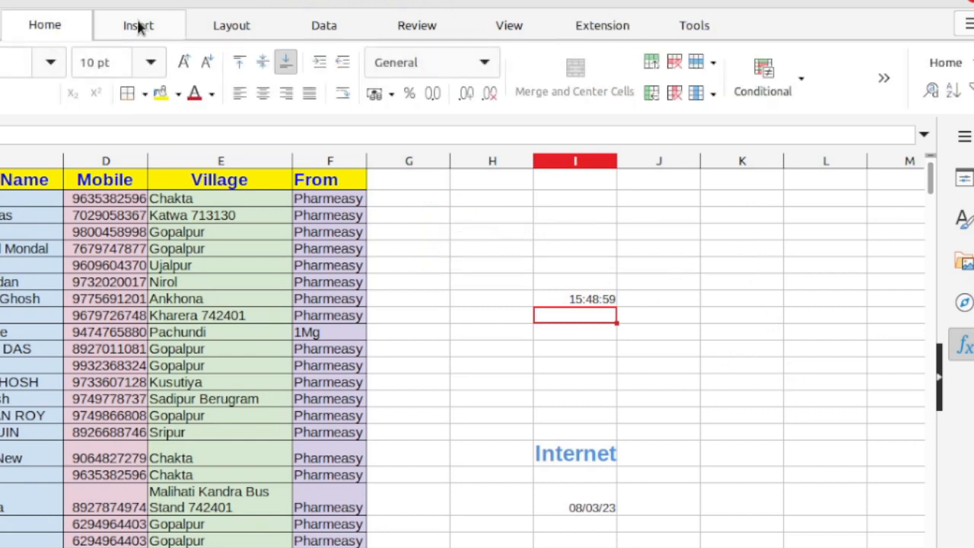
Step: Draw a straight line sloping down from cell G3 to cell K7
click(138, 25)
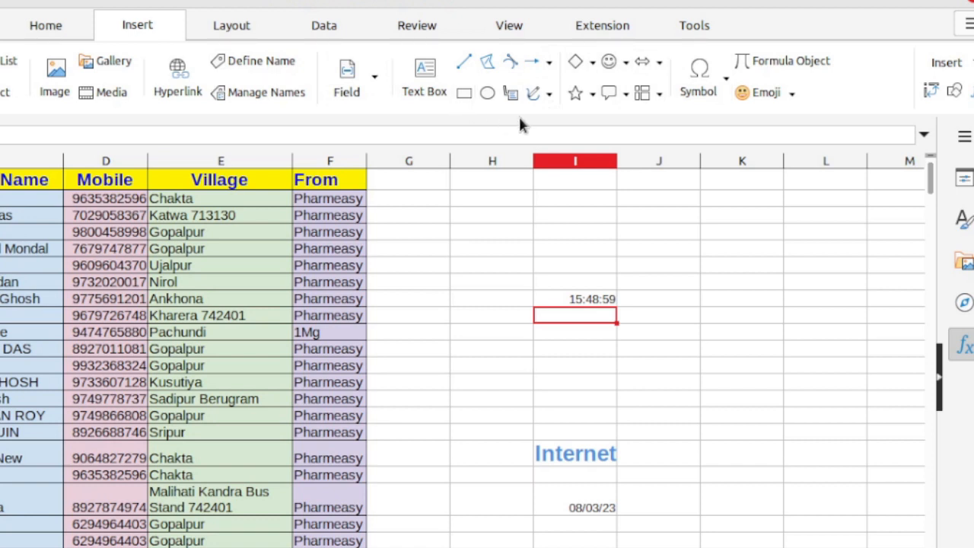
click(462, 61)
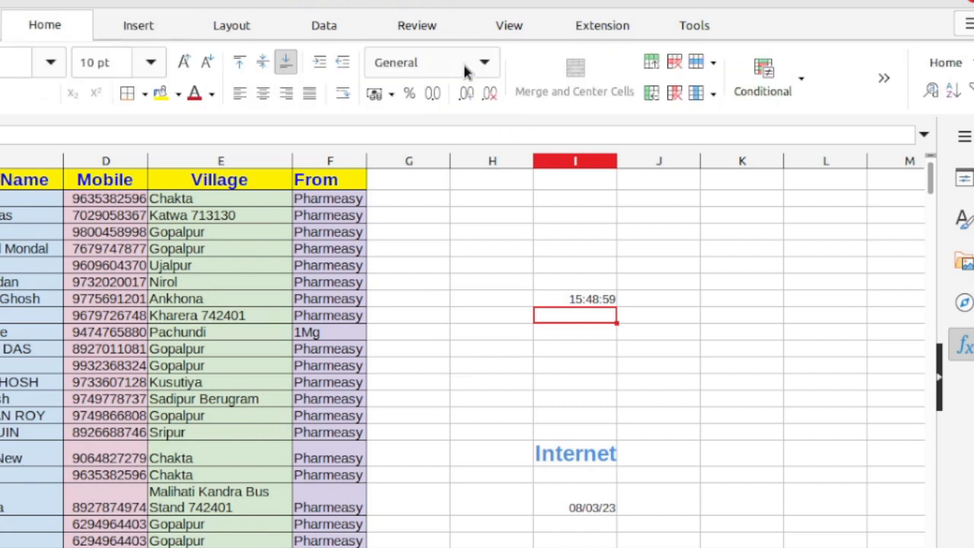
drag(415, 215, 747, 280)
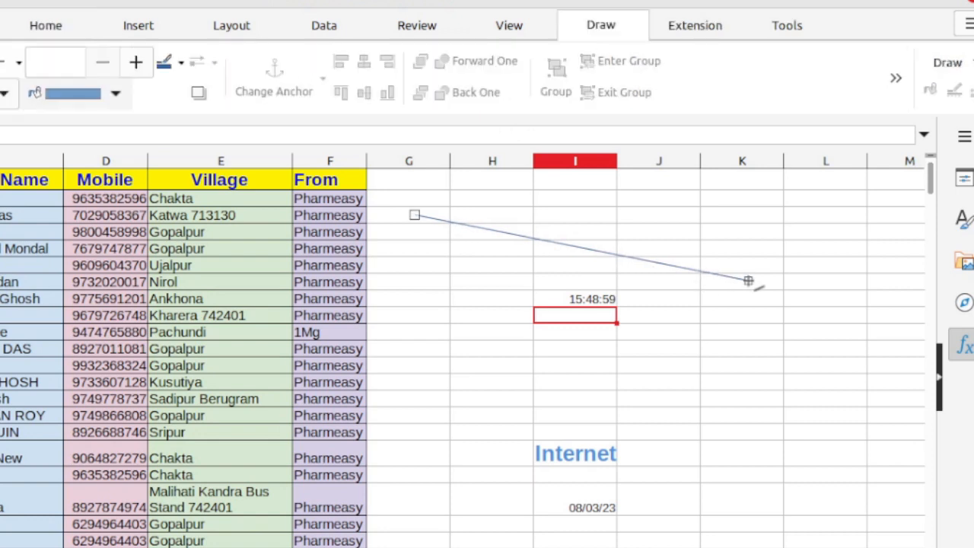
Step: Draw two filled circles, a larger one over columns G and H and a smaller one around column K
click(138, 25)
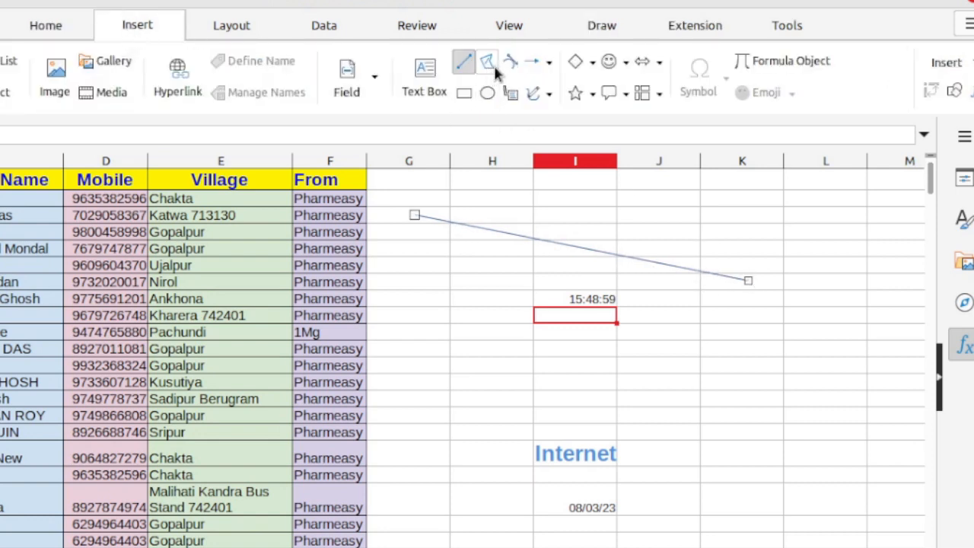
click(488, 91)
drag(409, 284, 544, 424)
drag(688, 368, 802, 493)
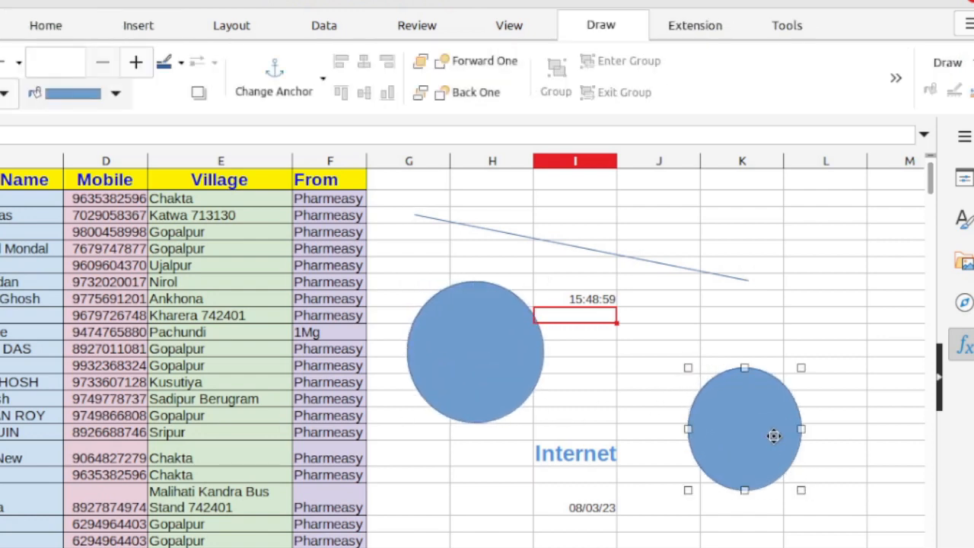
Step: Undo the drawing of both circles and the sloping line
key(ctrl+z)
key(ctrl+z)
key(ctrl+z)
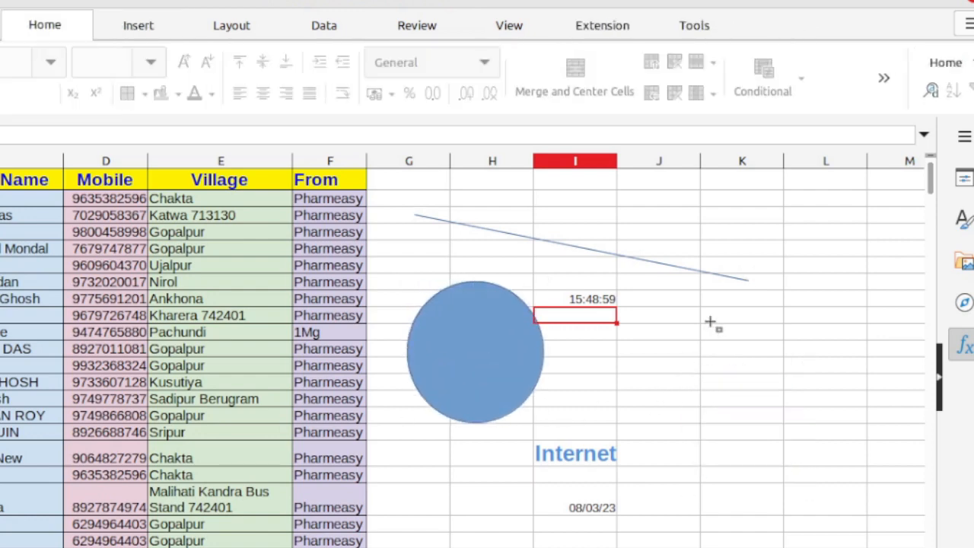
Step: Draw two symbol shapes beside the order table, one over columns G to I and one around column K
click(137, 25)
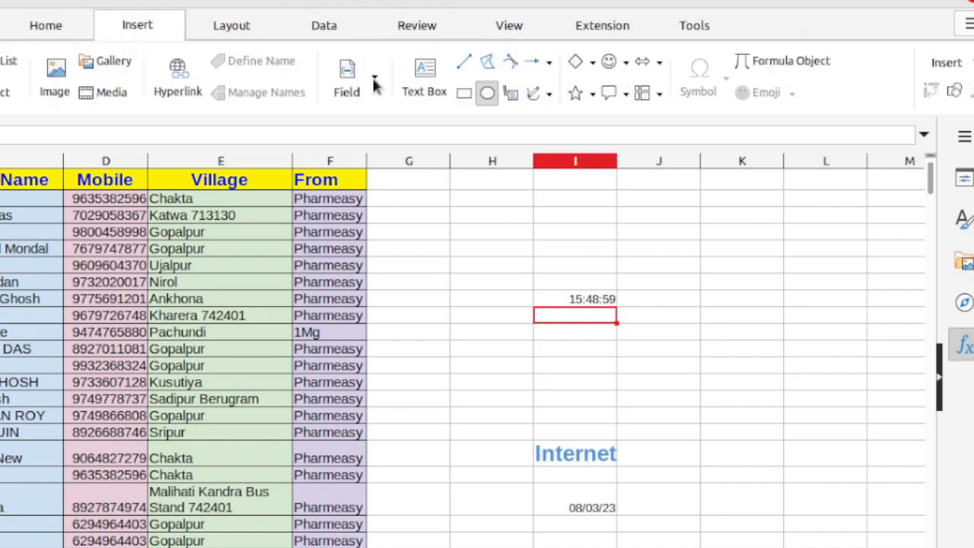
click(623, 64)
click(679, 92)
drag(434, 238, 548, 343)
drag(729, 283, 800, 429)
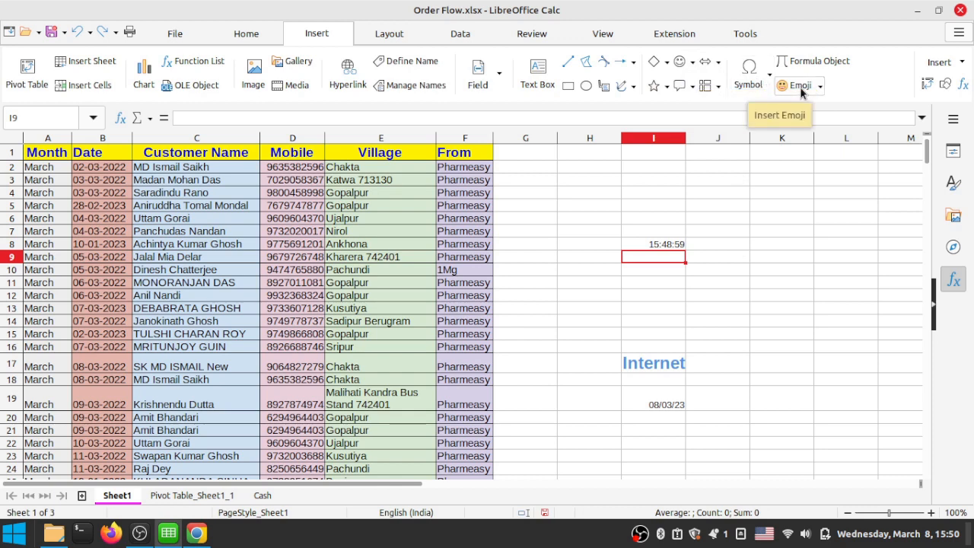
Step: Insert the red heart emoji in cell I9, below the time
click(800, 87)
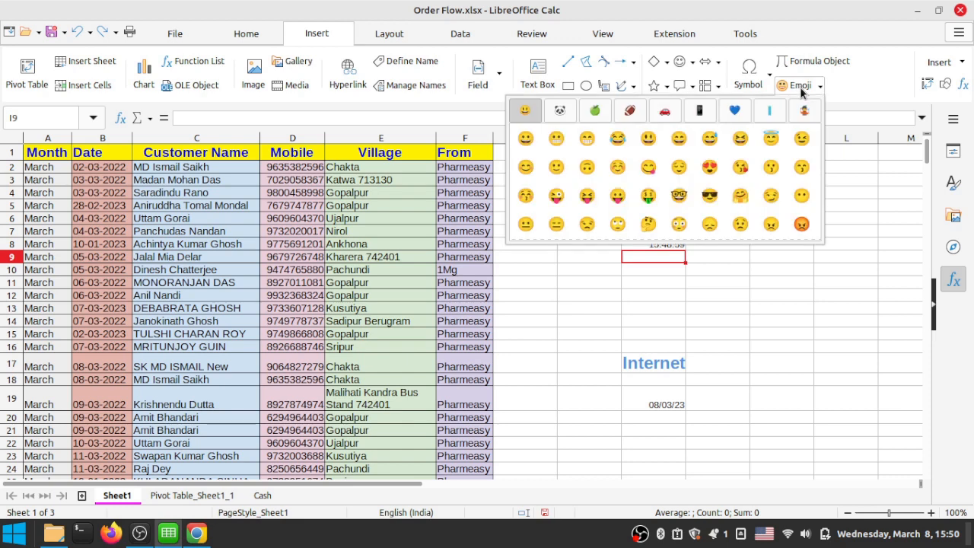
click(732, 113)
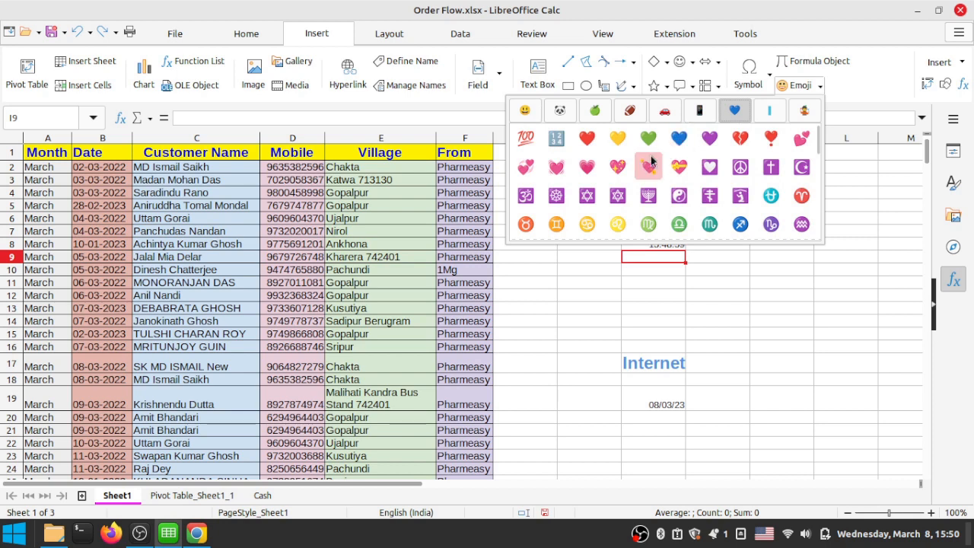
click(585, 138)
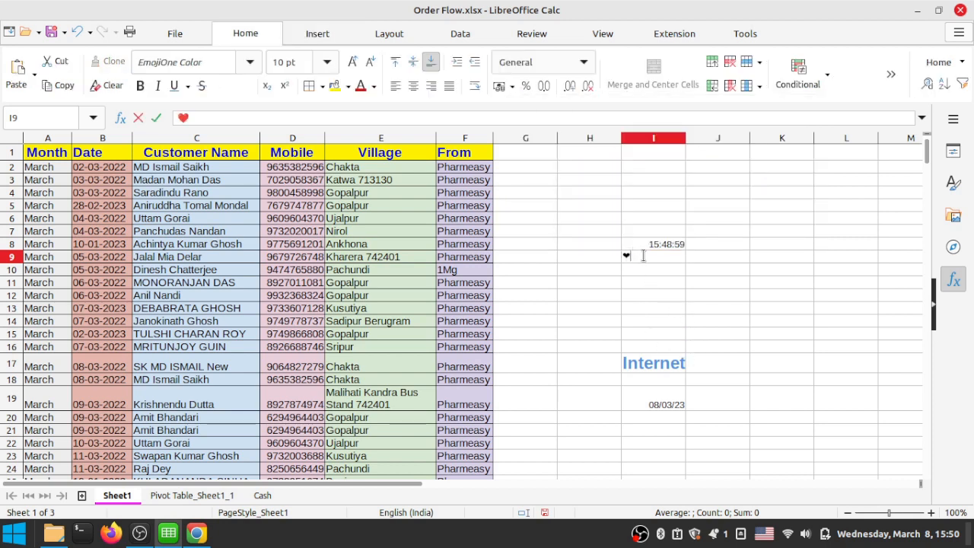
click(626, 280)
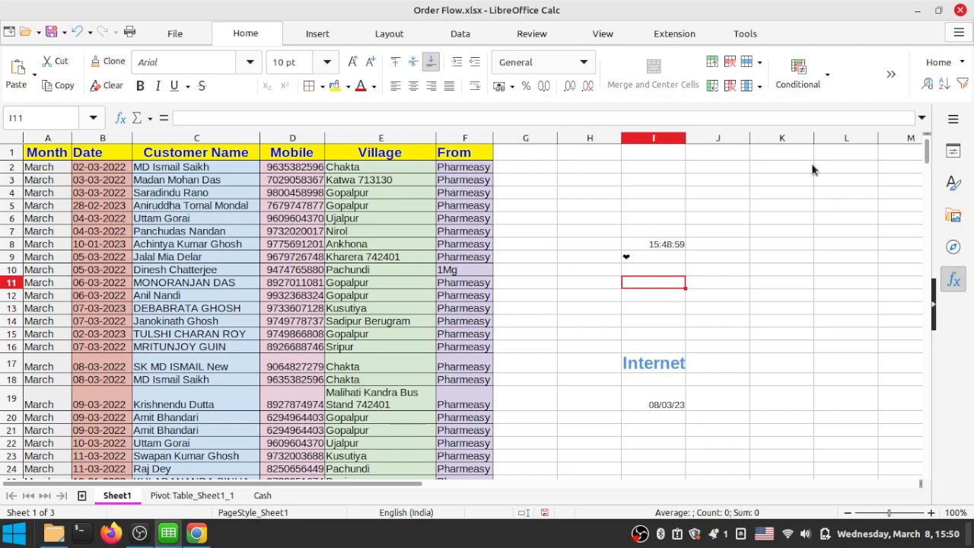
click(316, 35)
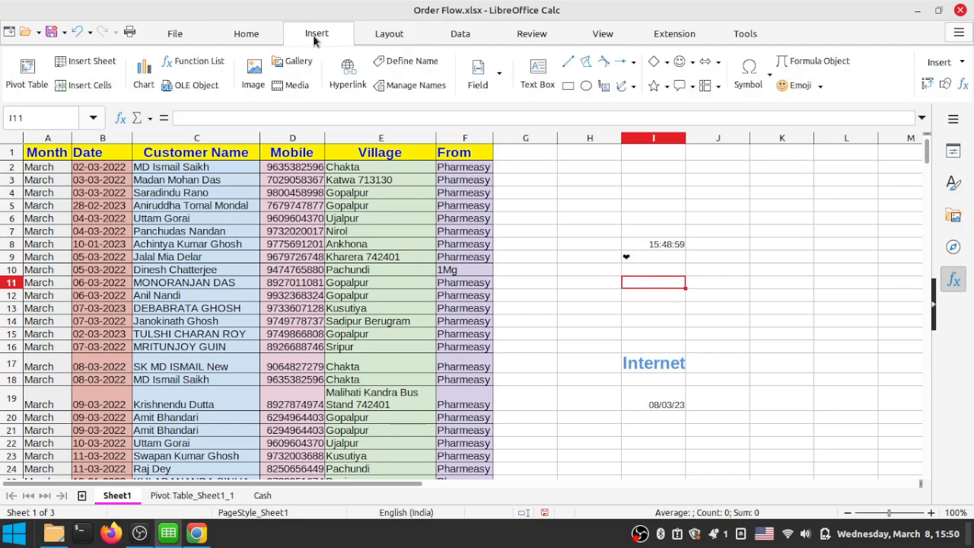
click(760, 88)
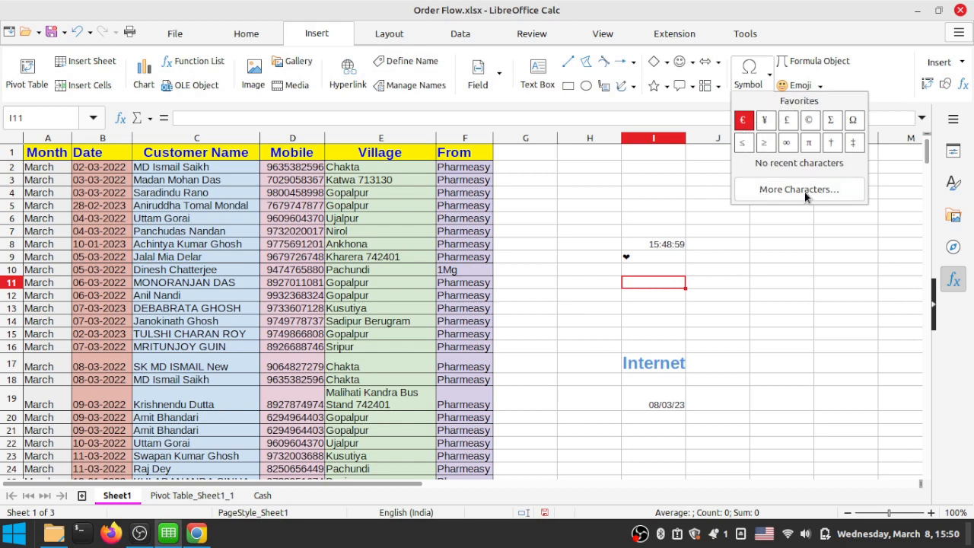
click(813, 25)
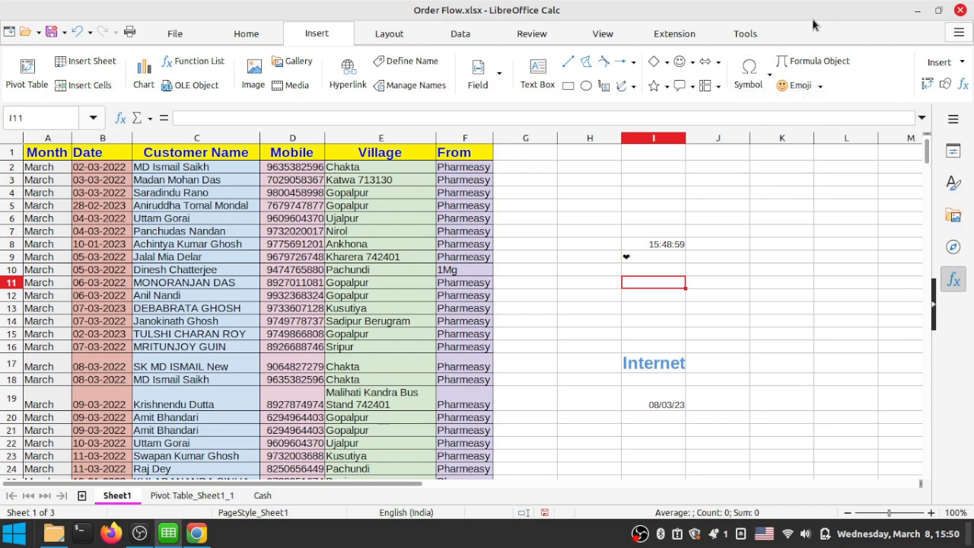
Step: Insert an empty formula object at cell I11 and leave its editor to return to the sheet at K12
click(811, 67)
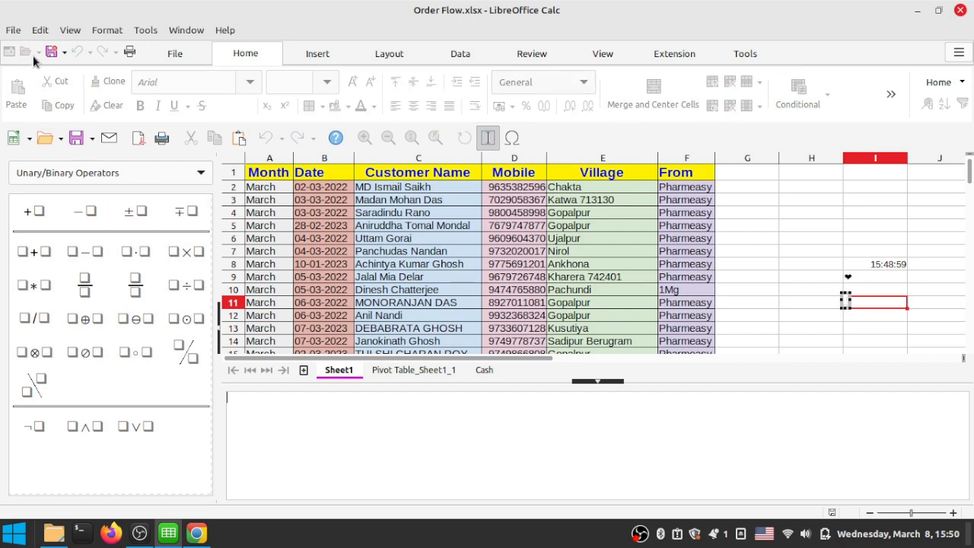
click(429, 266)
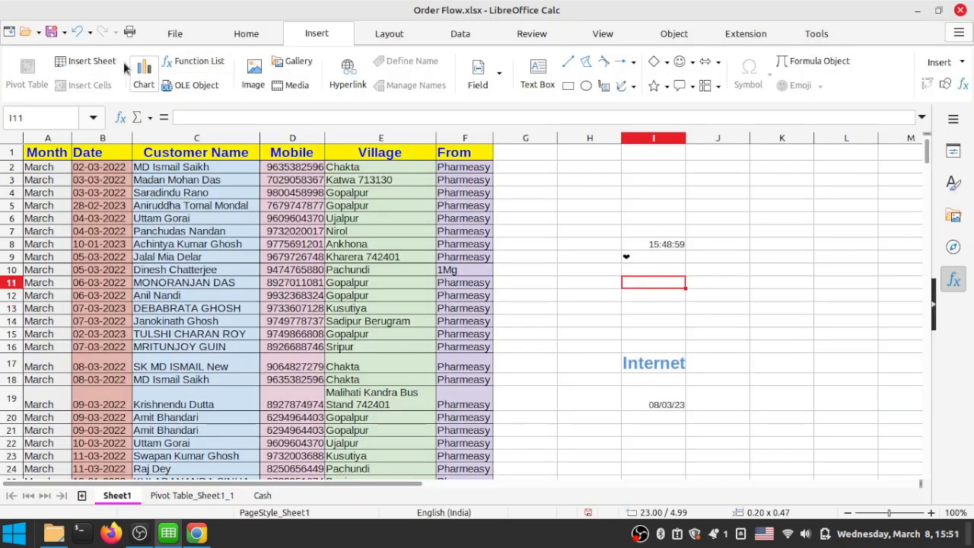
click(762, 290)
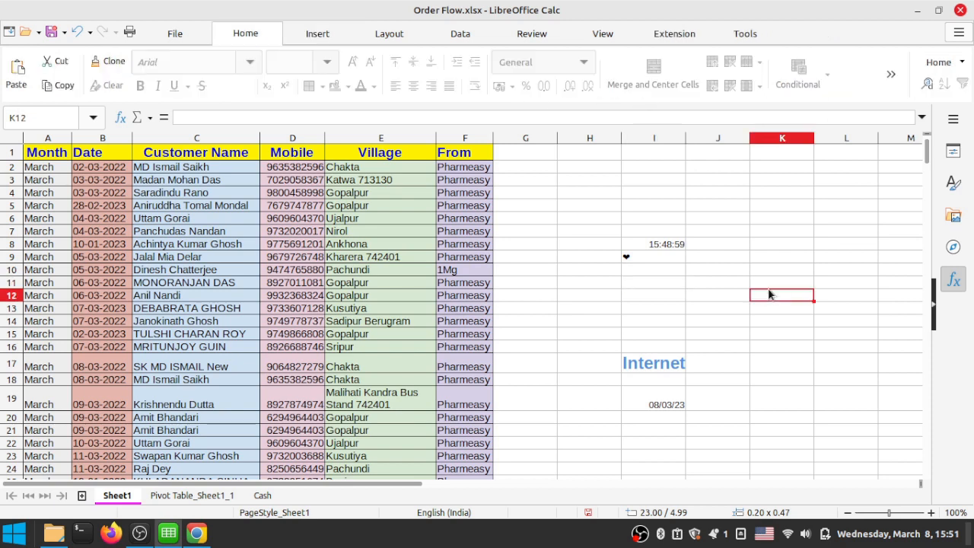
click(319, 36)
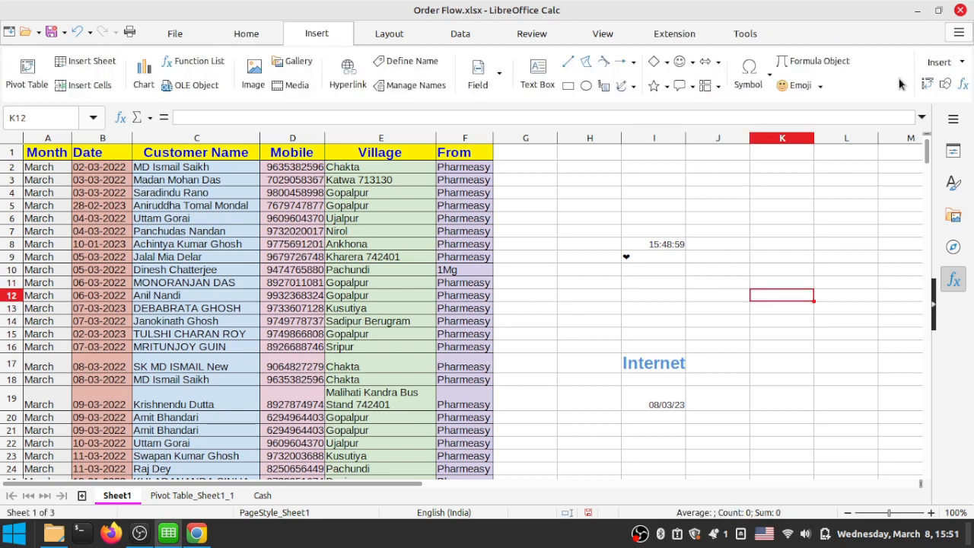
click(947, 69)
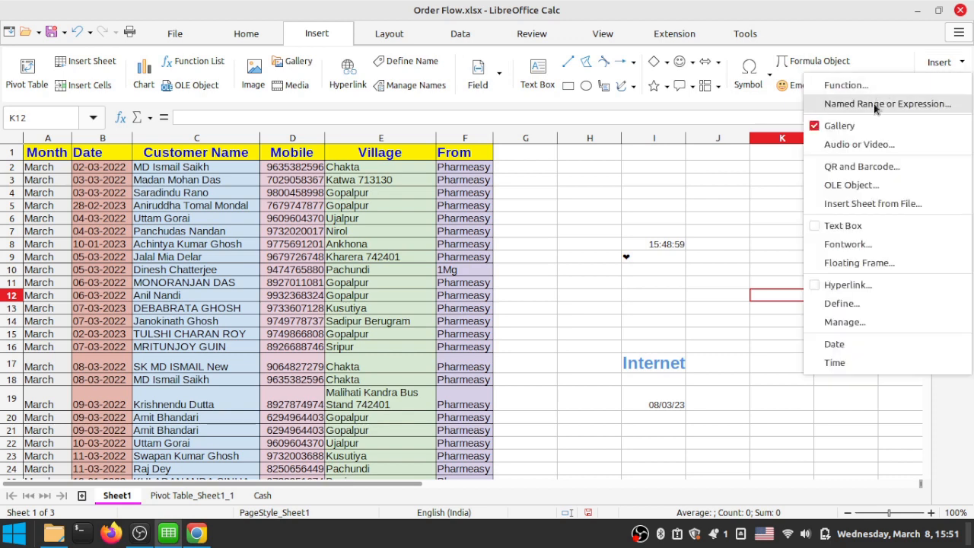
click(877, 12)
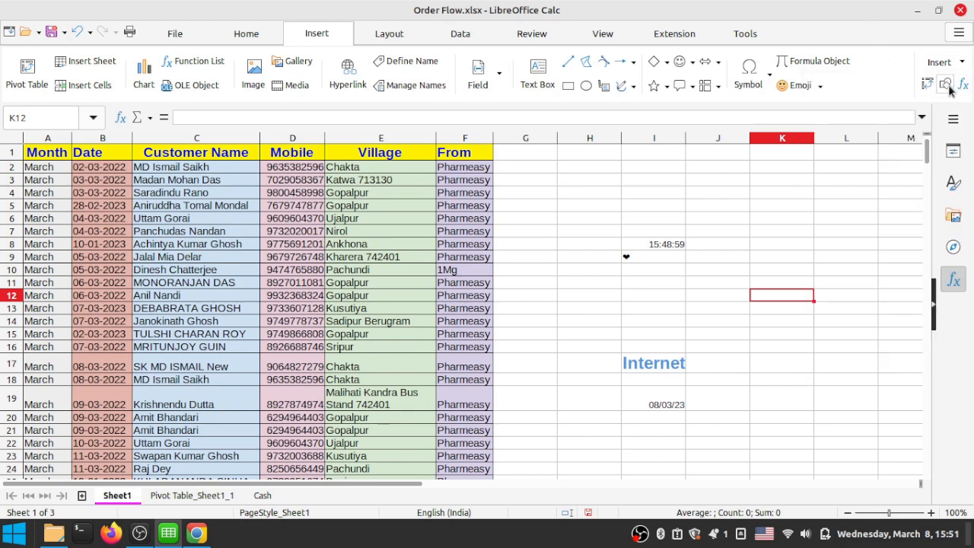